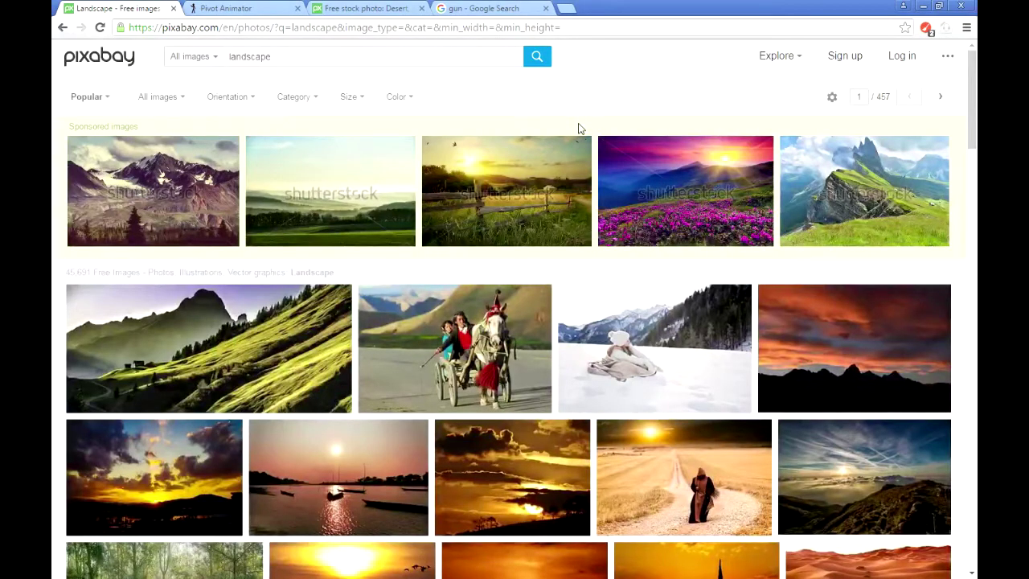
Switch to Pivot Animator, add a second stick figure and place it to the left of the first one.
click(241, 8)
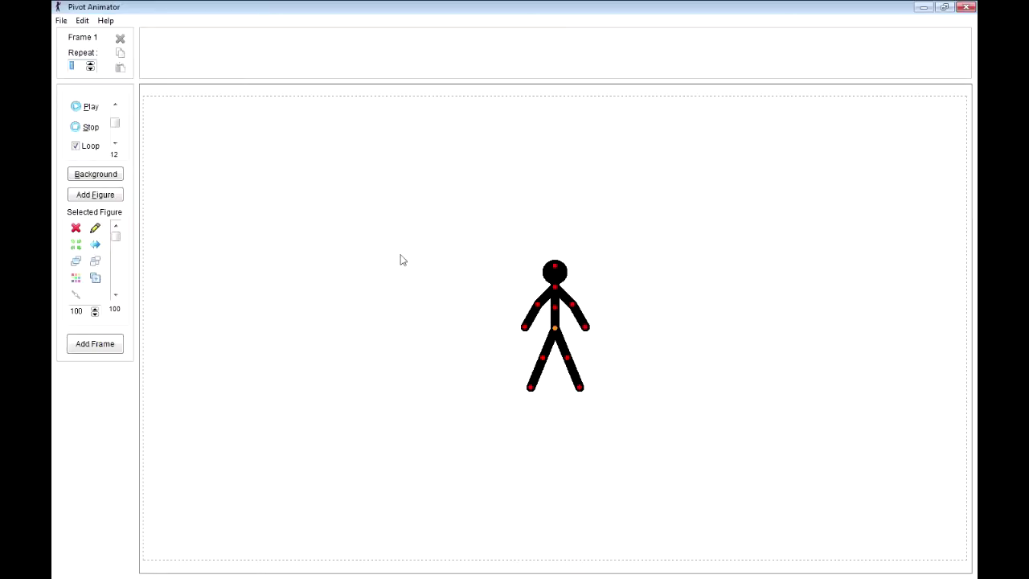
drag(556, 332, 361, 322)
click(86, 197)
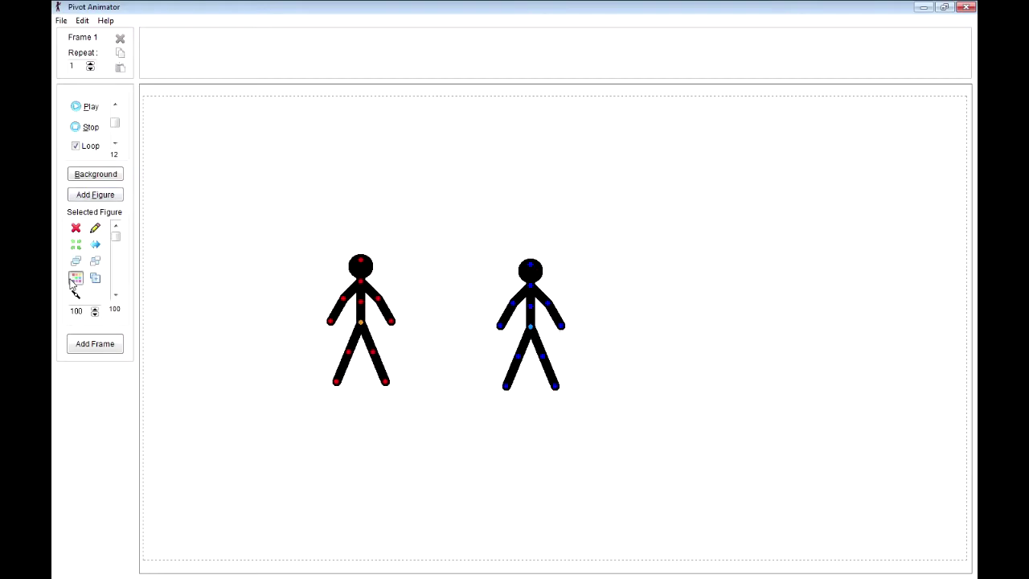
Recolor the left stick figure bright green, and delete that figure from the frame.
click(75, 278)
click(522, 203)
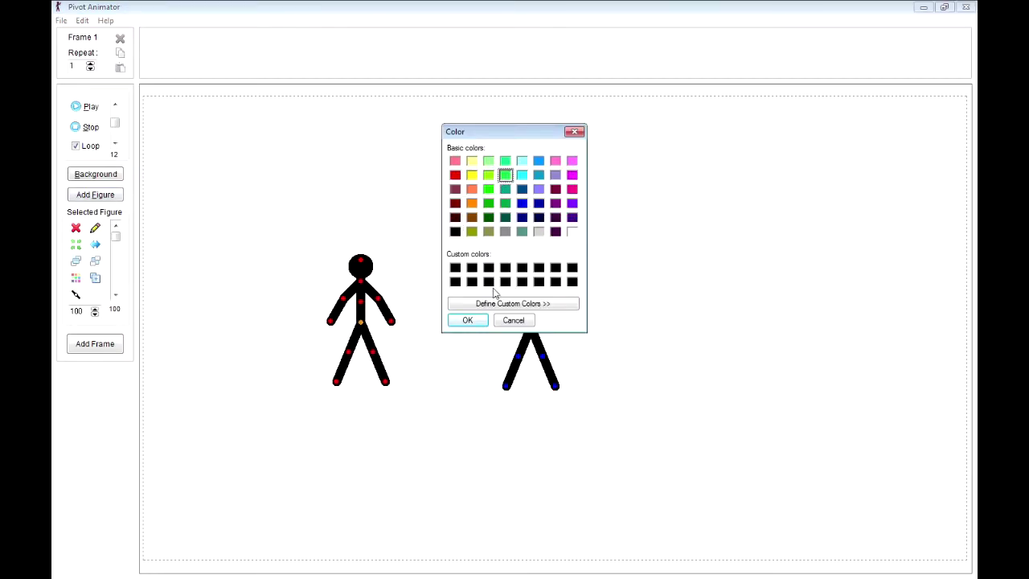
click(474, 320)
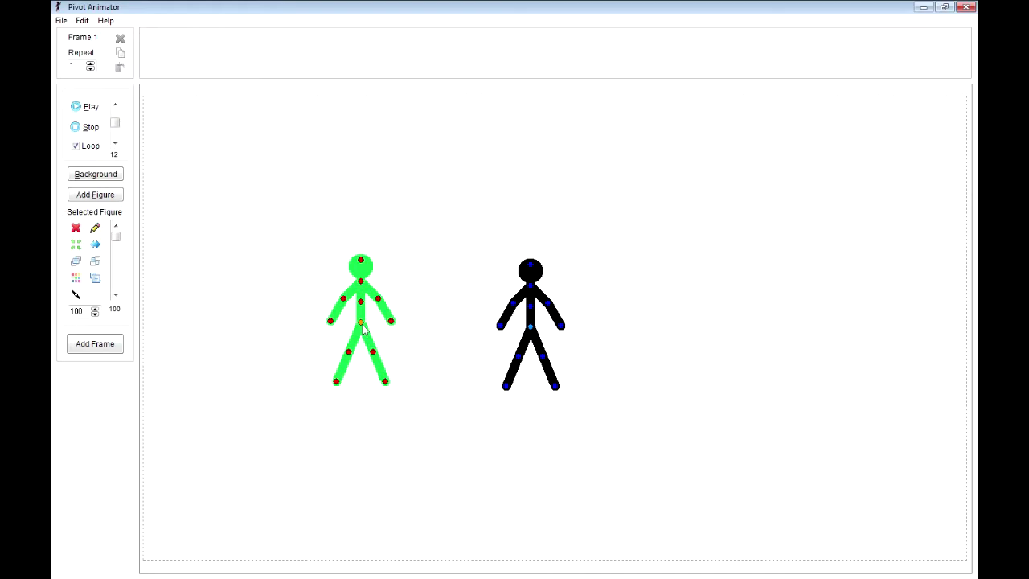
key(Delete)
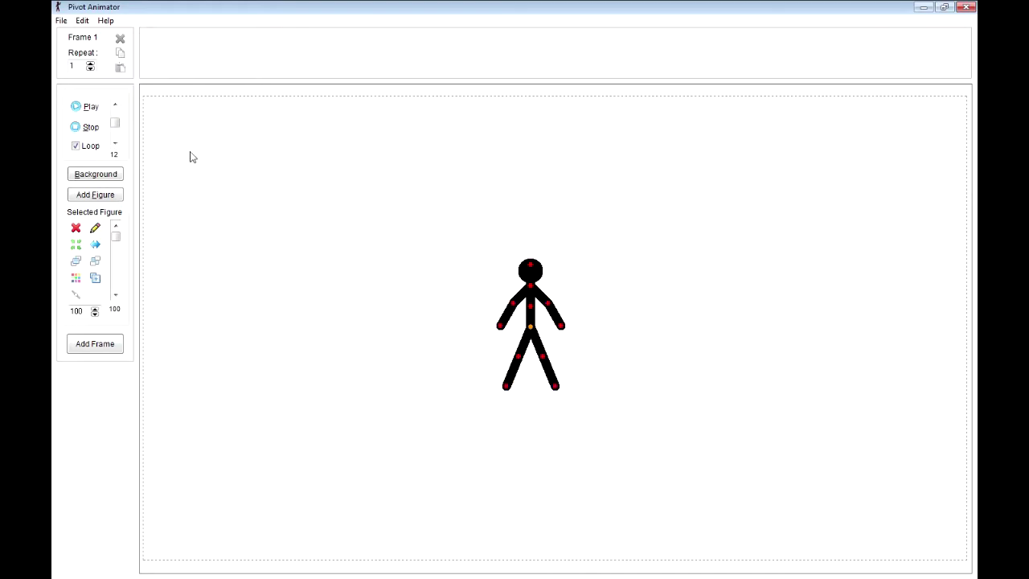
click(63, 22)
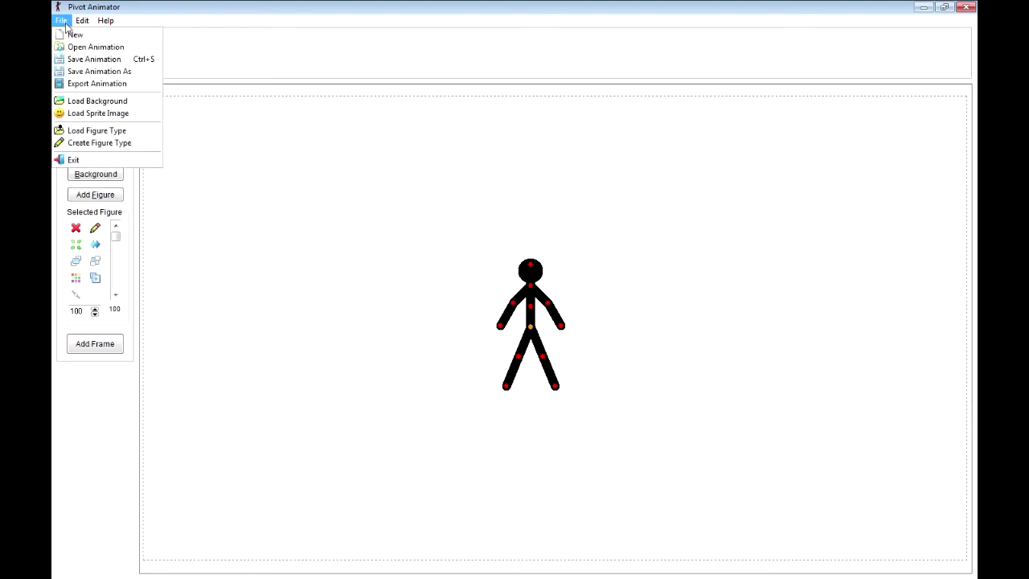
click(64, 23)
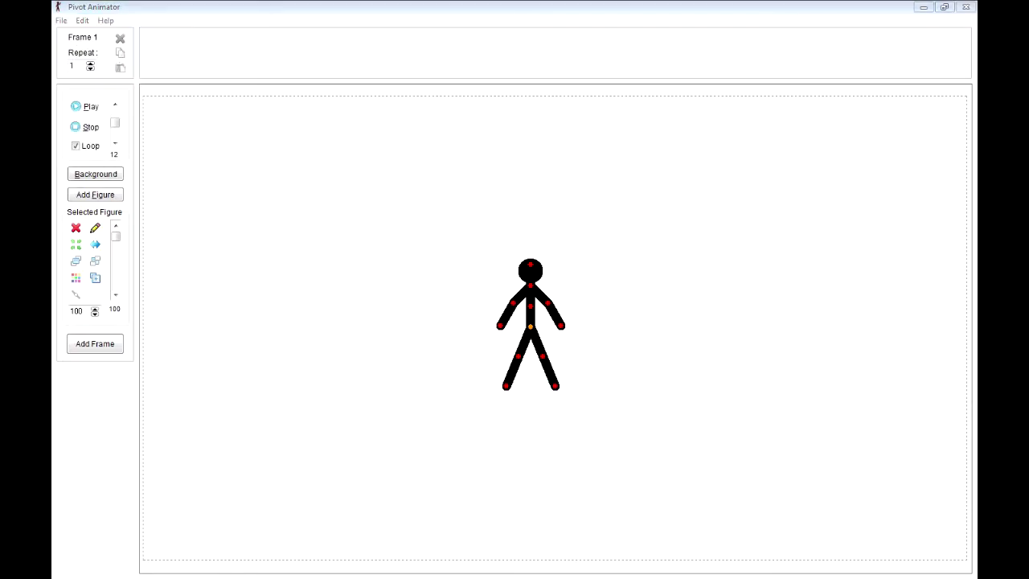
Switch to the browser and examine the Pixabay desert photo page and the landscape search results.
key(alt+Tab)
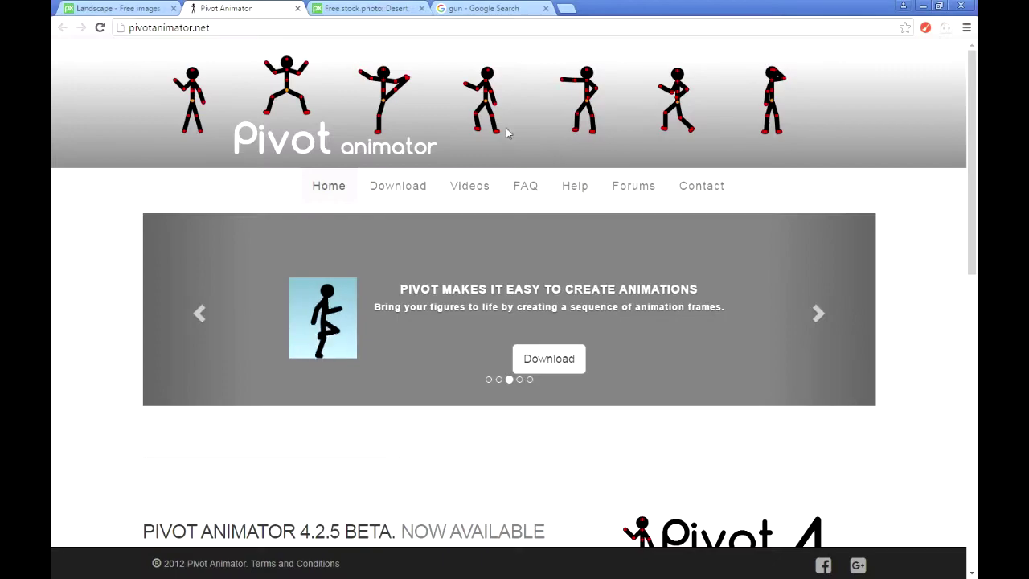
click(374, 8)
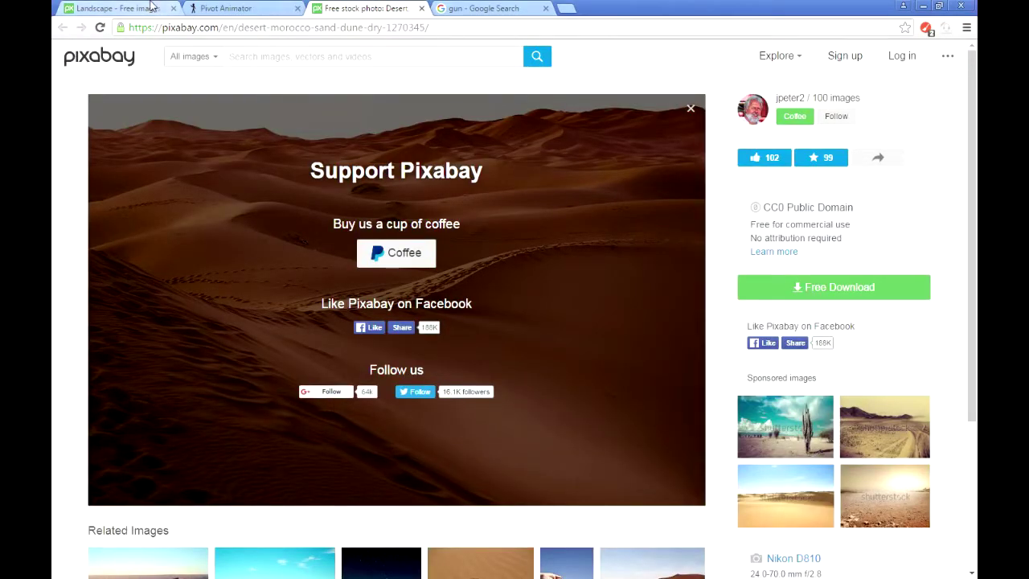
click(121, 9)
scroll(474, 307, down, 3)
scroll(474, 308, up, 3)
click(376, 9)
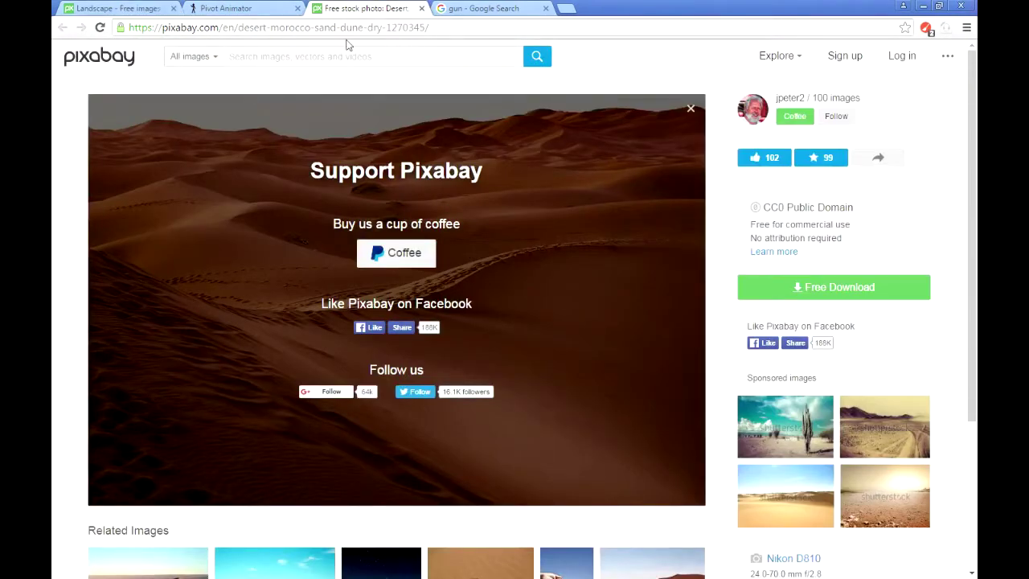
click(120, 9)
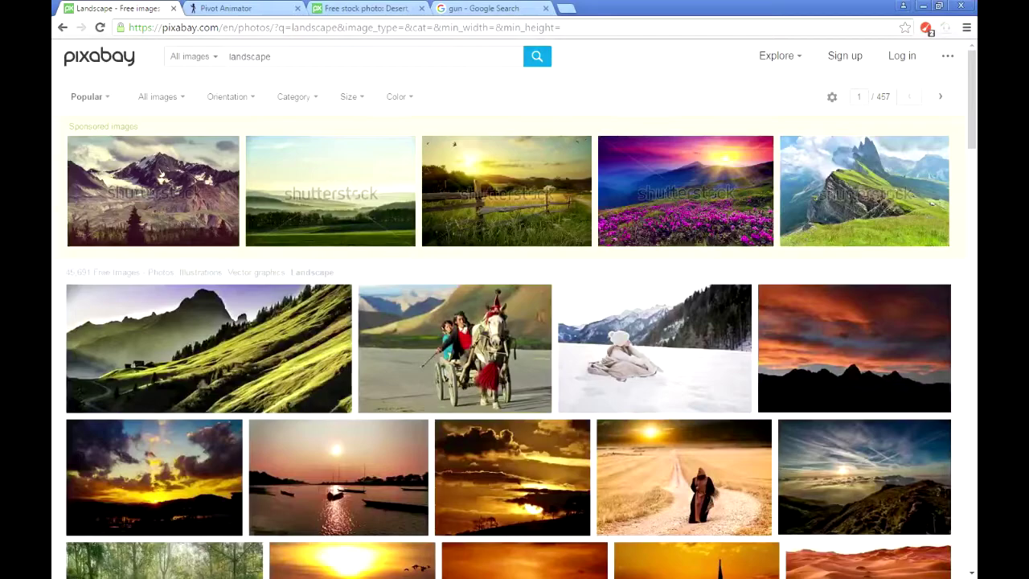
Switch to Pivot Animator, load desert-1270345_1280 as the background and move the stick figure onto the dark dune in the lower-left corner.
key(alt+Tab)
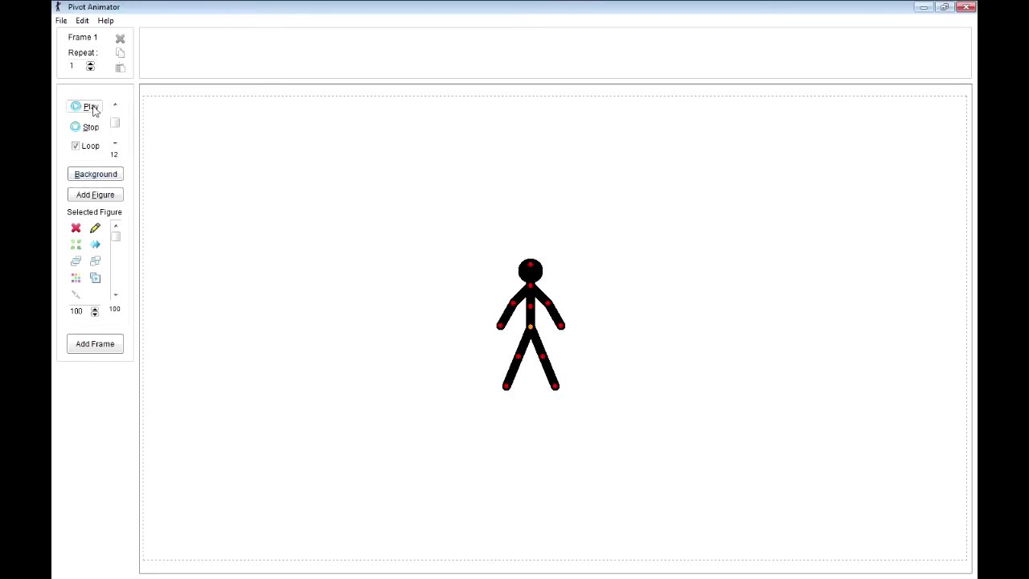
click(61, 20)
click(88, 101)
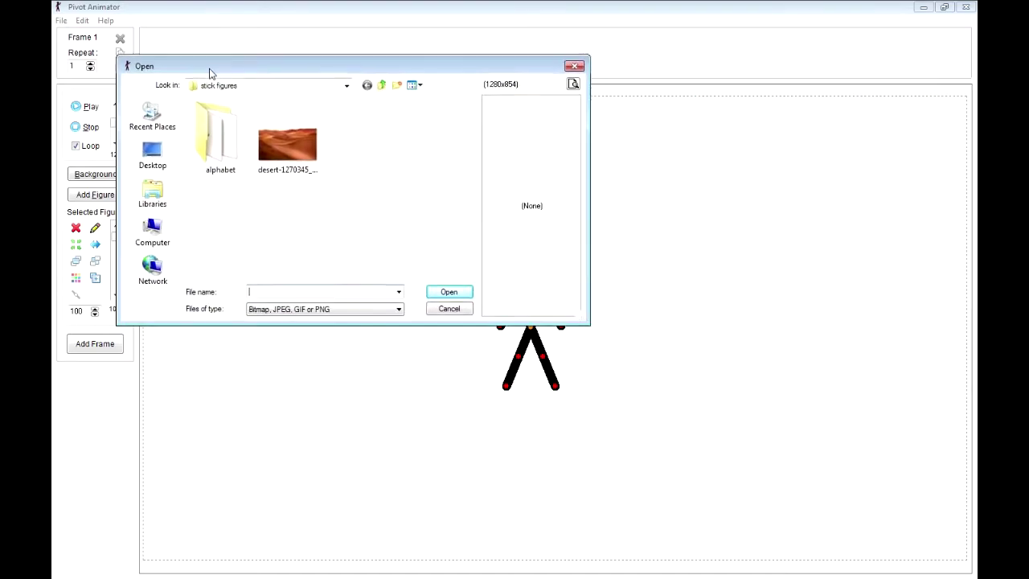
click(300, 181)
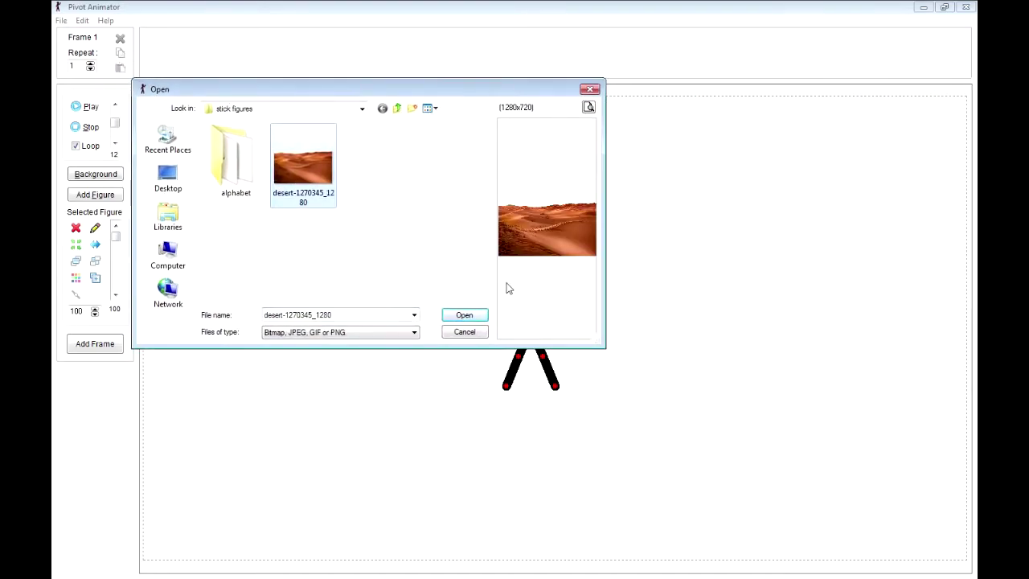
click(464, 314)
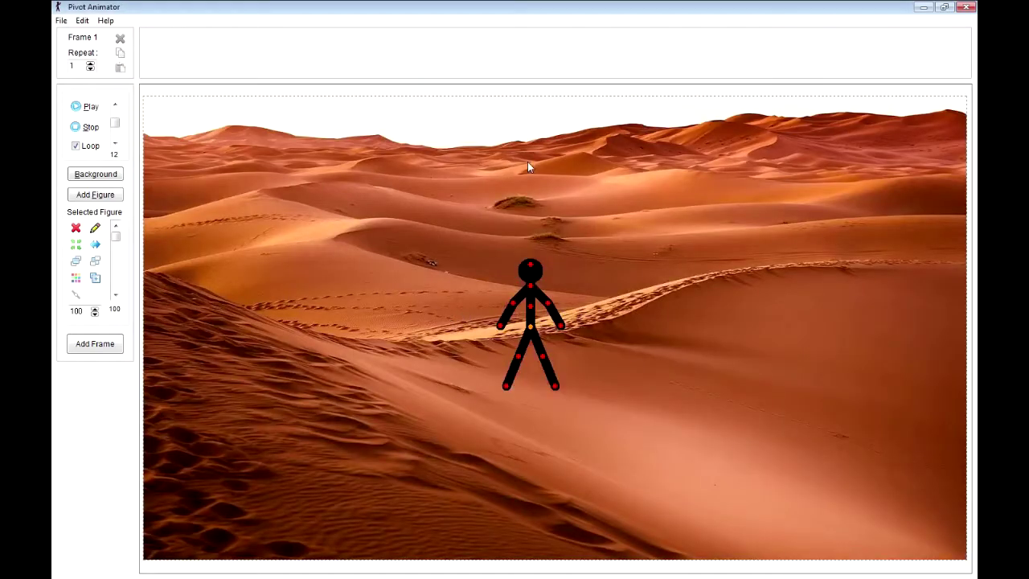
drag(530, 327, 236, 437)
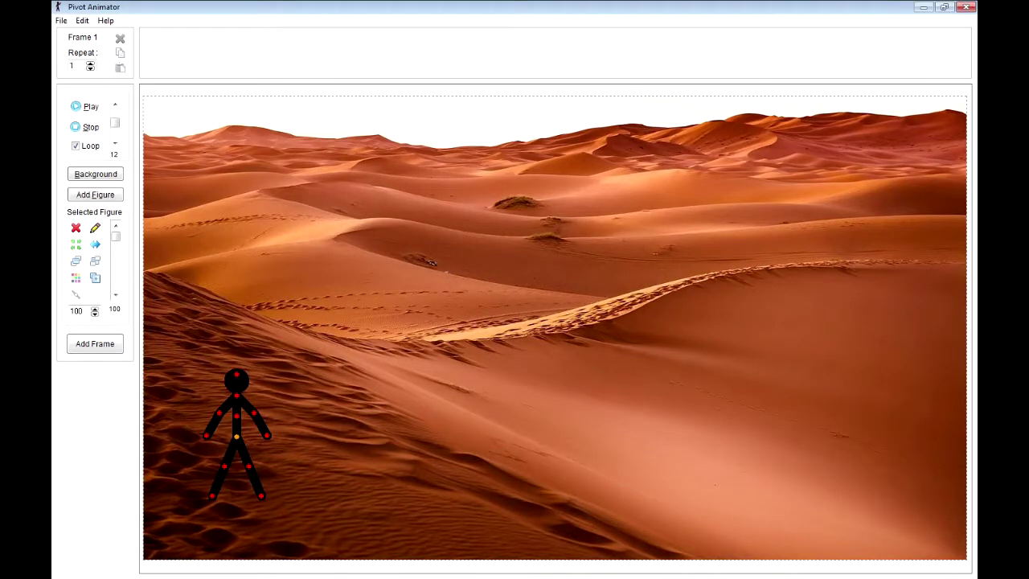
Switch to the browser's Google gun image search and filter the clip art results to transparent images.
key(alt+Tab)
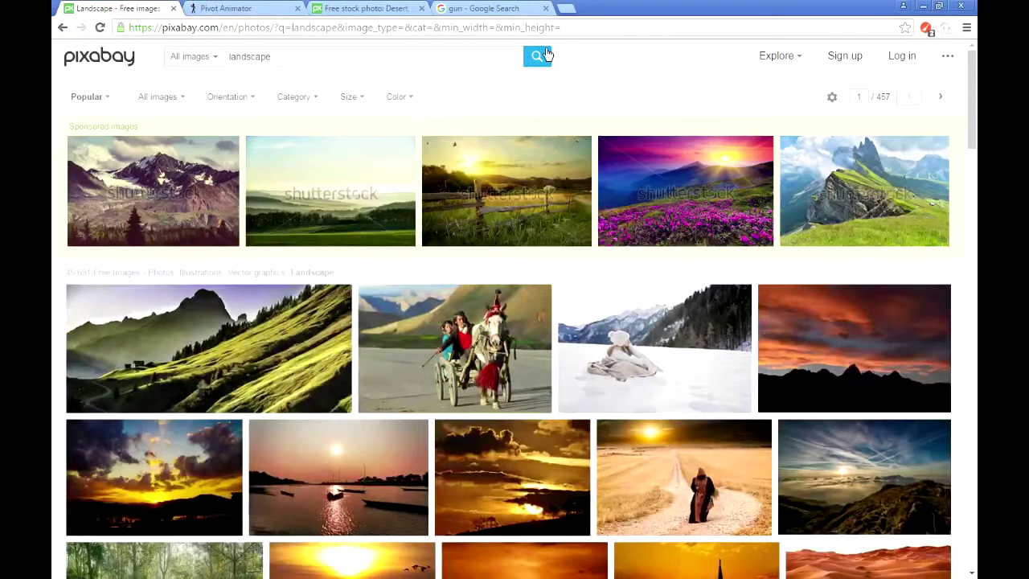
click(485, 13)
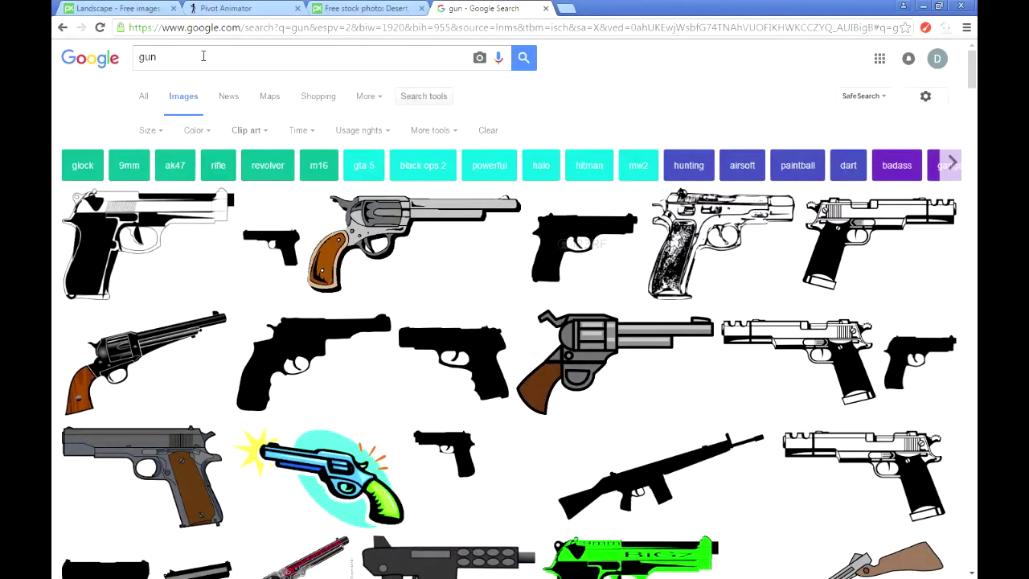
click(207, 132)
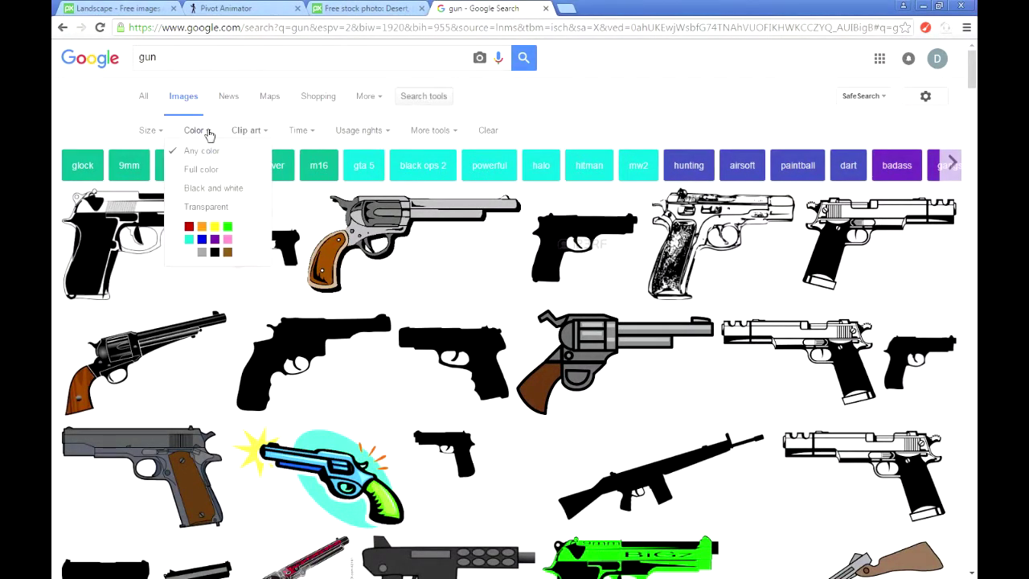
click(206, 208)
click(282, 130)
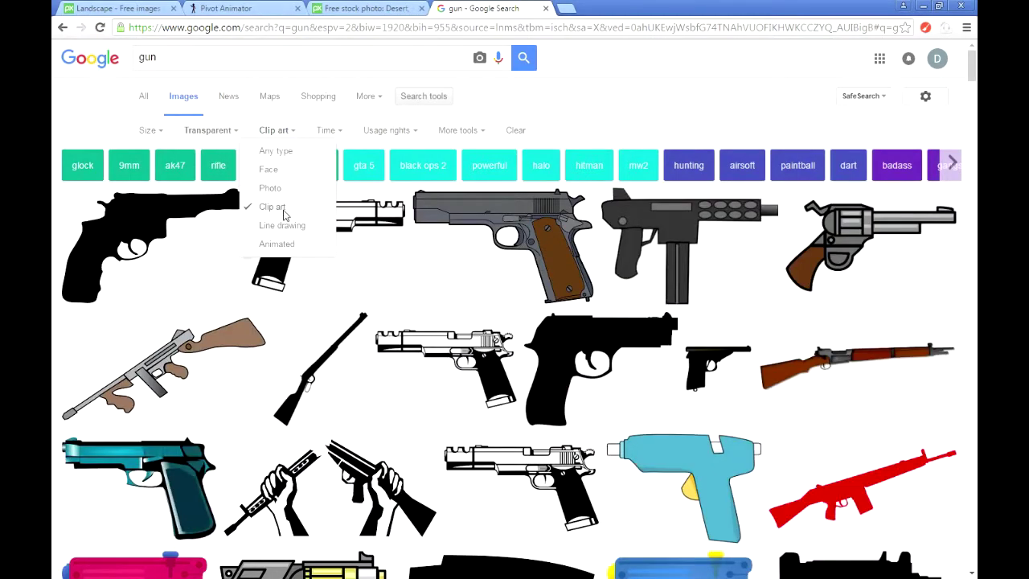
click(716, 85)
Open the ray gun, pink toy gun, blue water gun and turquoise glue gun images in separate new tabs.
scroll(647, 231, down, 3)
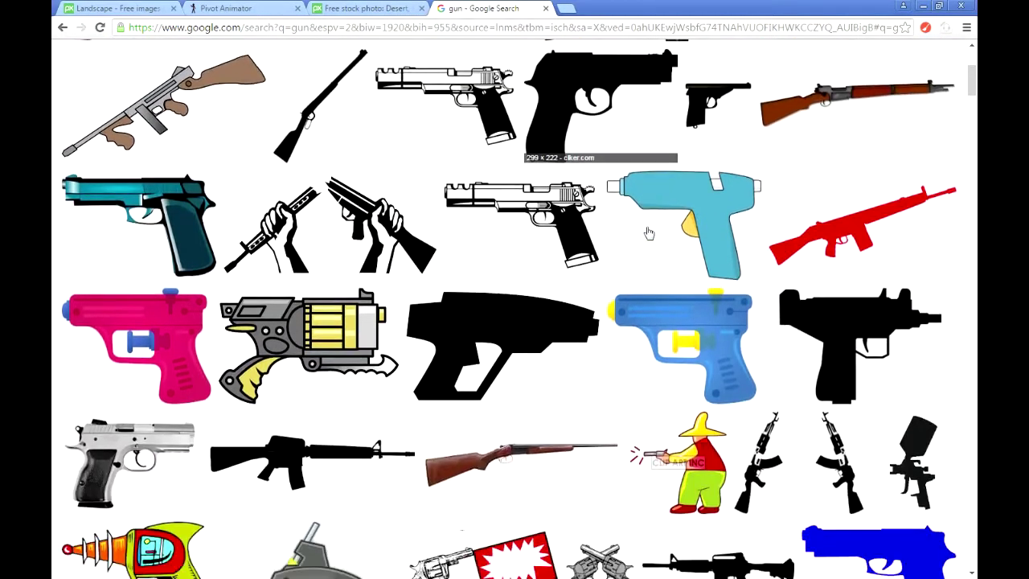
scroll(648, 232, down, 1)
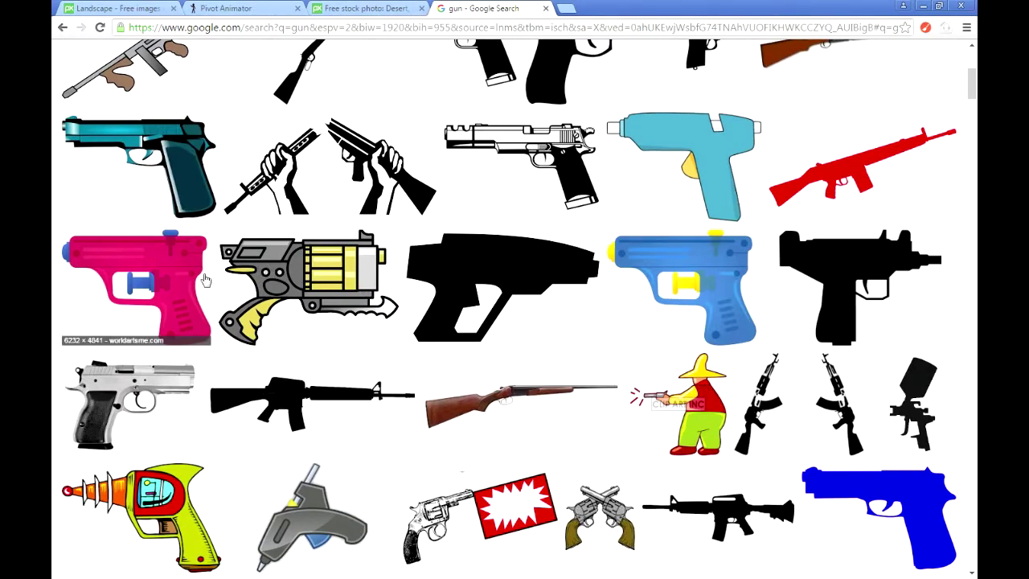
middle_click(186, 511)
middle_click(148, 310)
middle_click(655, 267)
middle_click(715, 151)
Try to save the ray gun and the pink toy gun images, and close their tabs.
click(522, 9)
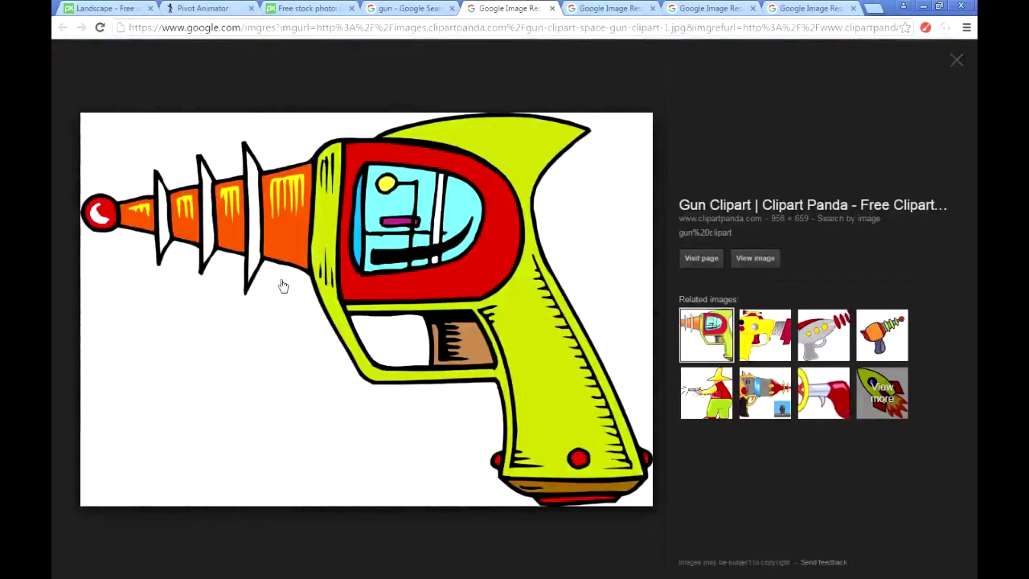
right_click(344, 261)
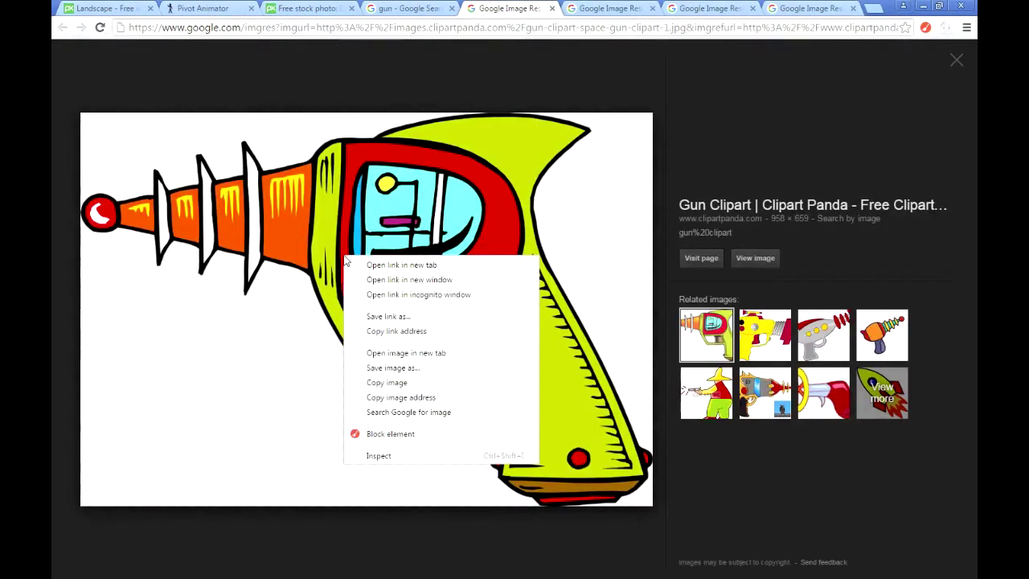
click(404, 367)
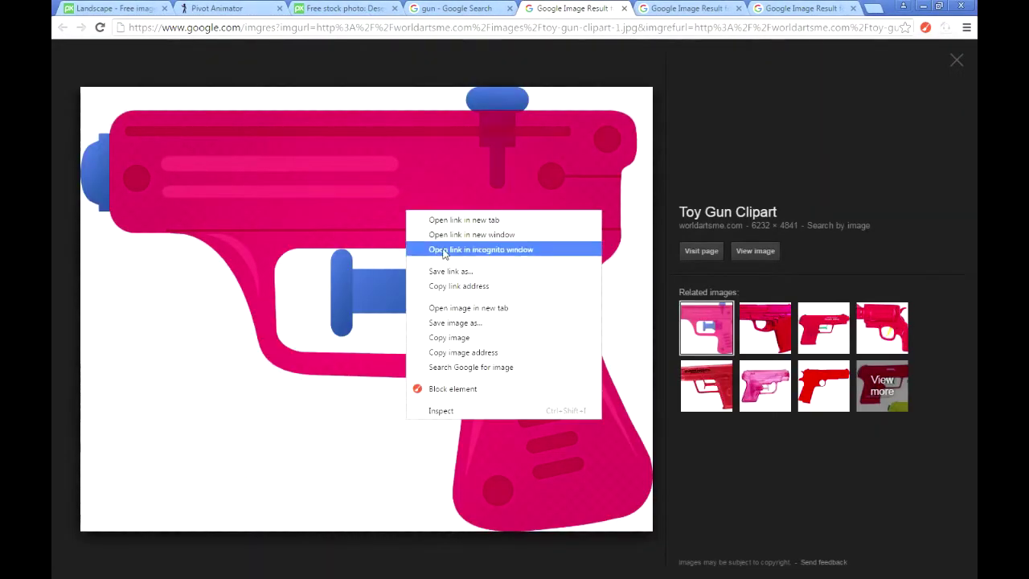
click(470, 322)
click(475, 288)
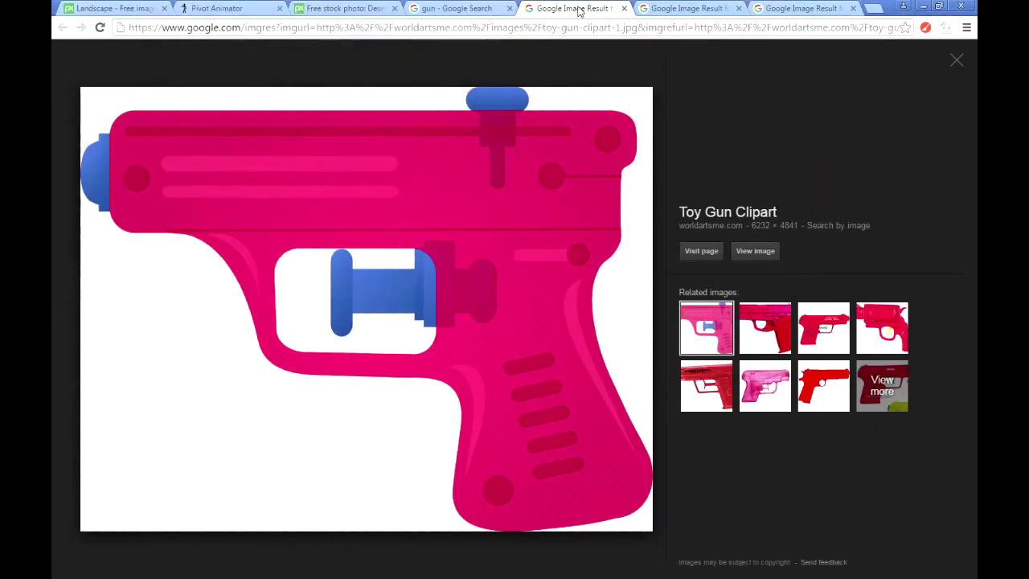
click(623, 8)
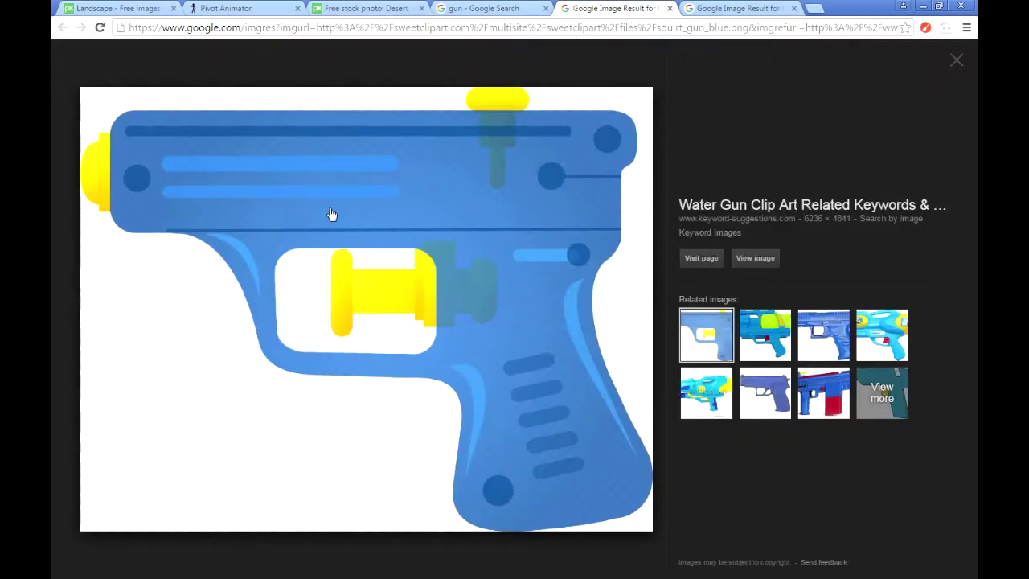
Save the blue water gun as the PNG image squirt_gun_blue in Downloads and show the downloaded file in its folder.
right_click(330, 209)
click(399, 320)
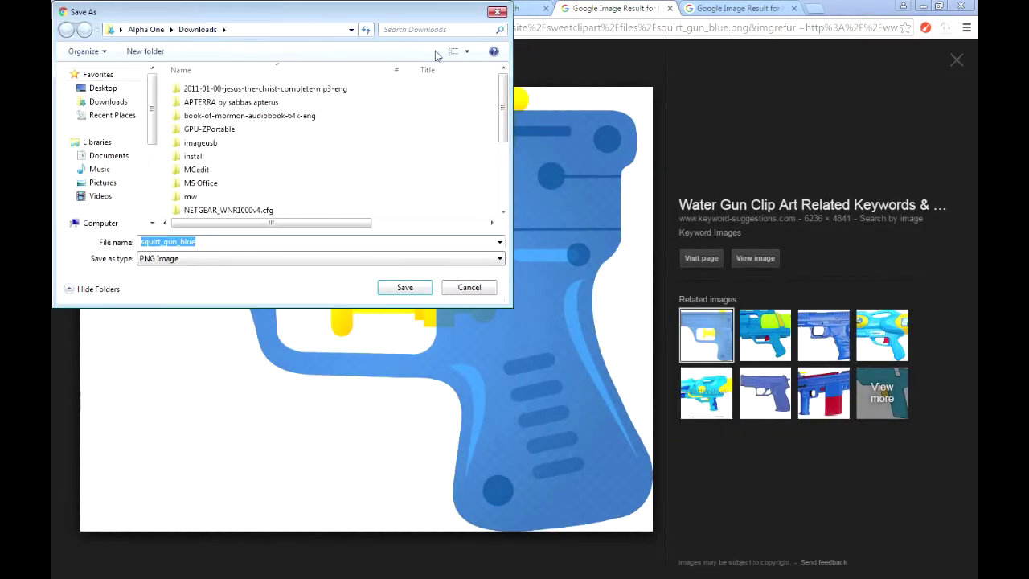
click(404, 286)
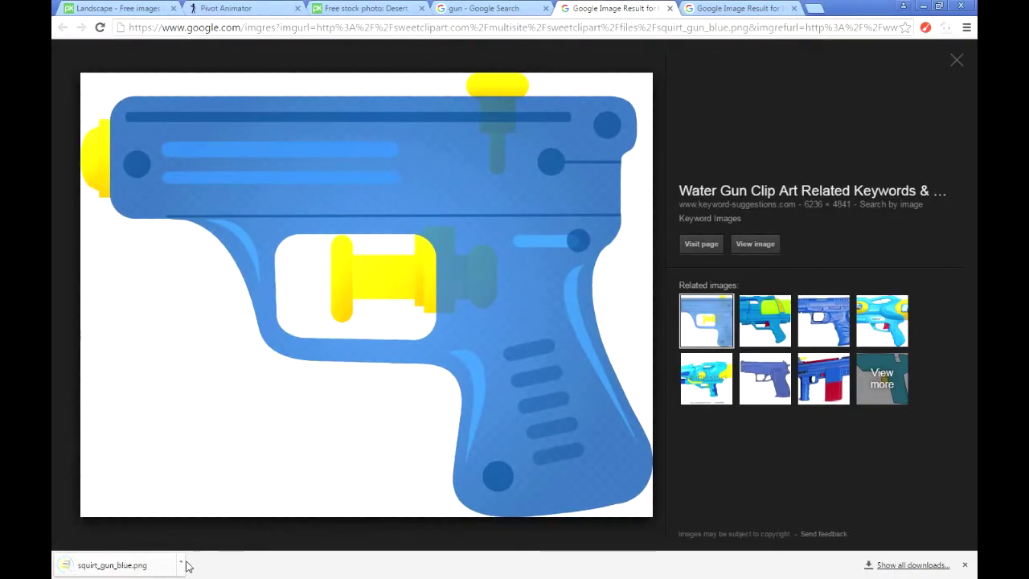
click(182, 564)
click(217, 523)
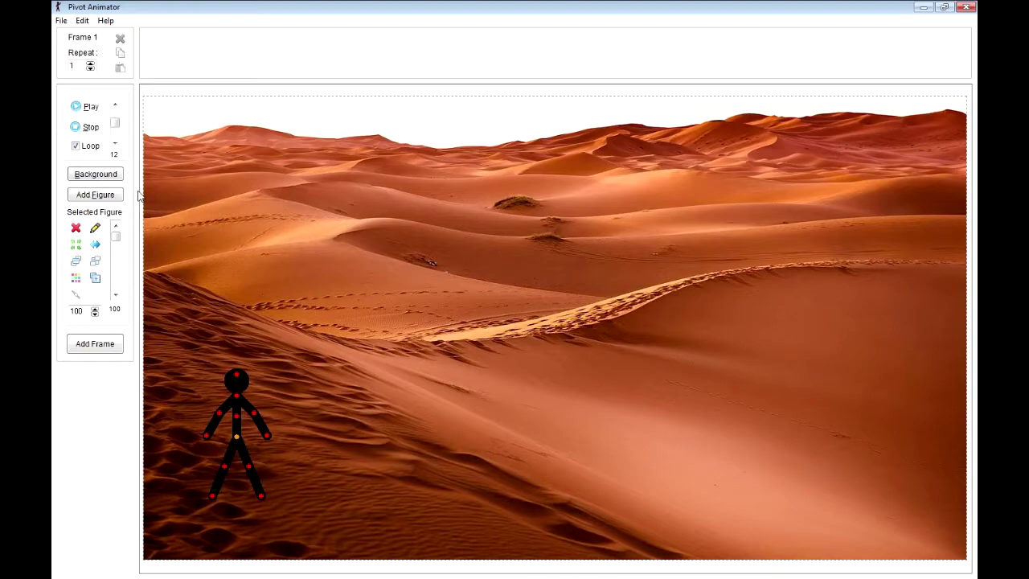
In Pivot Animator, paste squirt_gun_blue into the stick figures folder and load it as a sprite image.
click(61, 20)
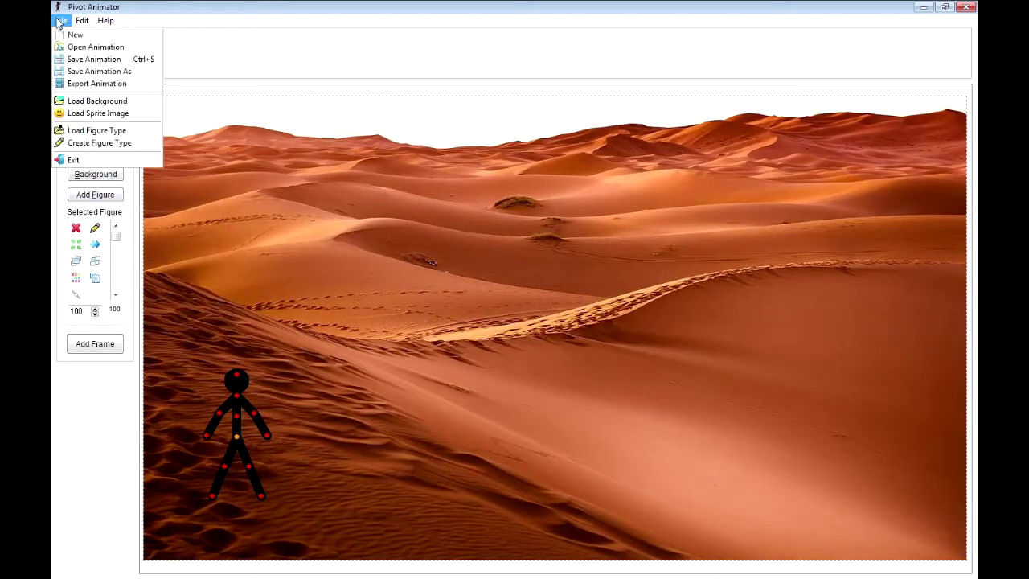
click(108, 114)
right_click(344, 214)
click(371, 287)
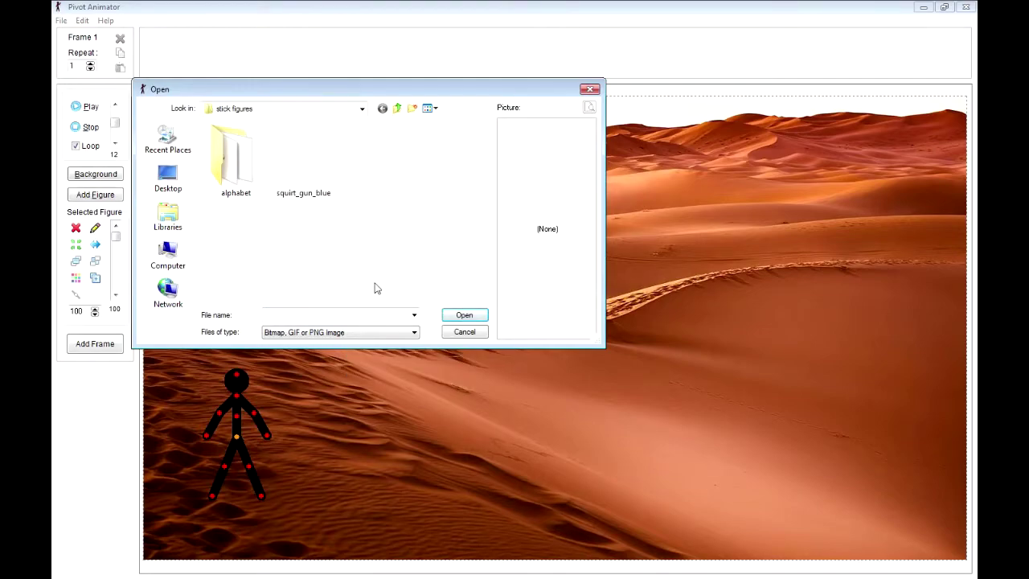
click(315, 173)
double_click(313, 167)
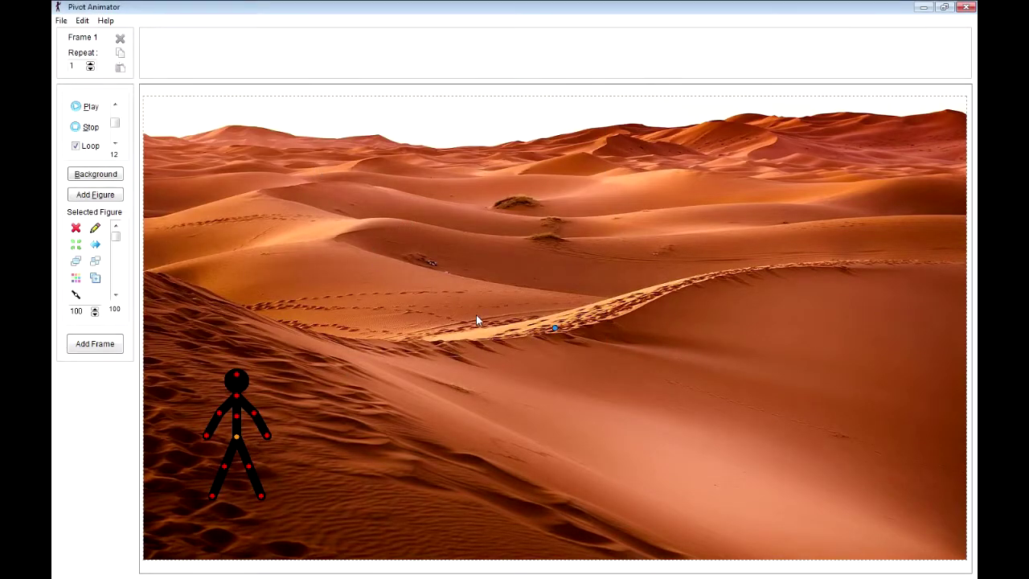
Scale the water gun sprite down to 1.
click(417, 323)
click(95, 314)
drag(83, 311, 53, 308)
text(10)
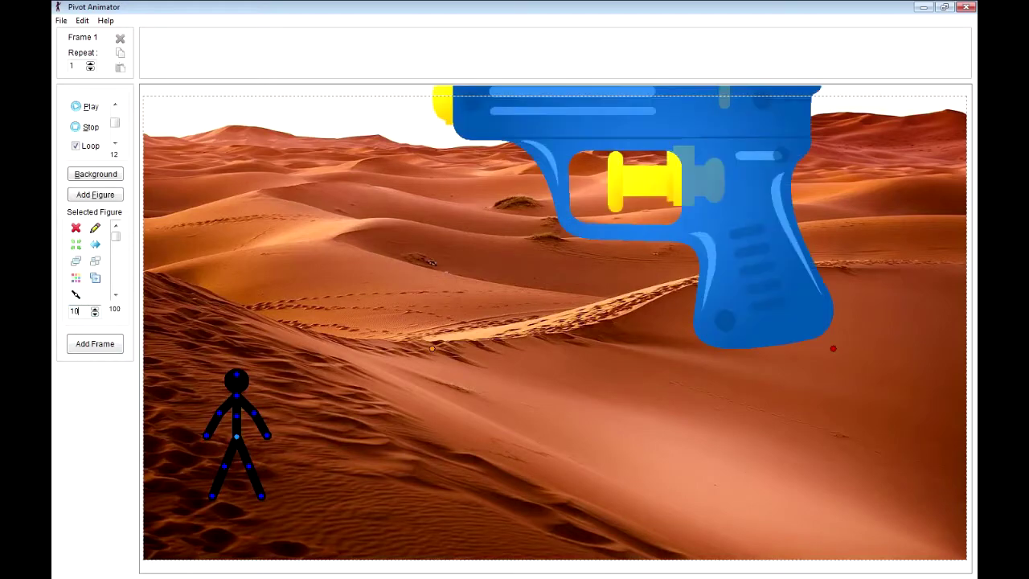
click(95, 314)
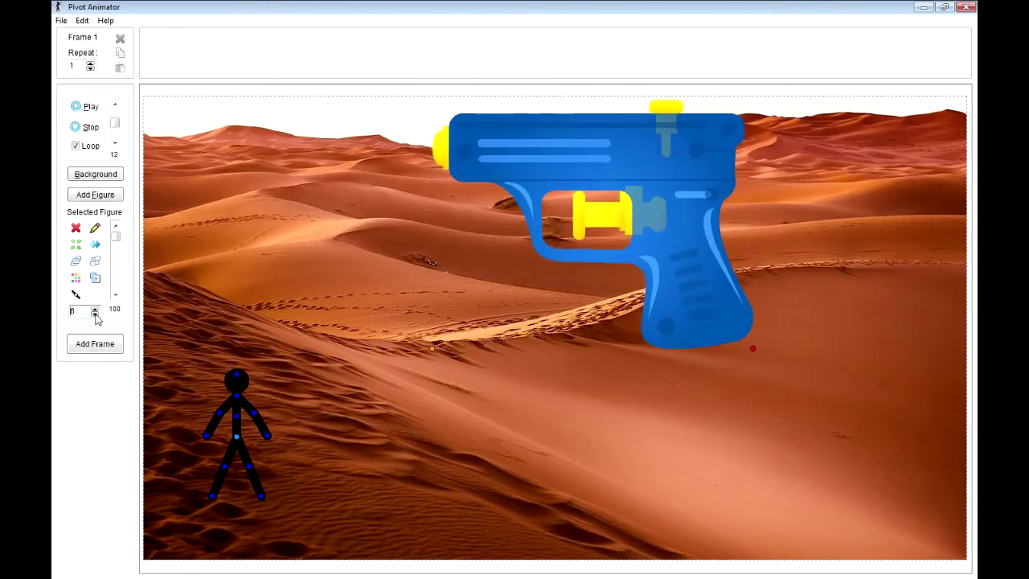
click(95, 314)
click(95, 314)
click(95, 314)
click(95, 314)
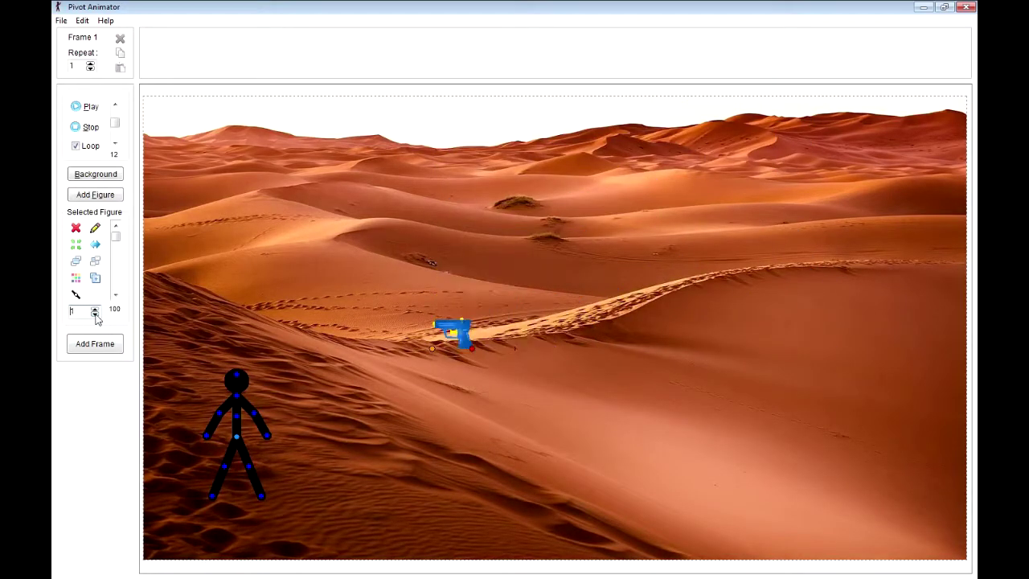
Move the water gun near the stick figure and shift the figure slightly down and to the left.
drag(431, 351, 268, 423)
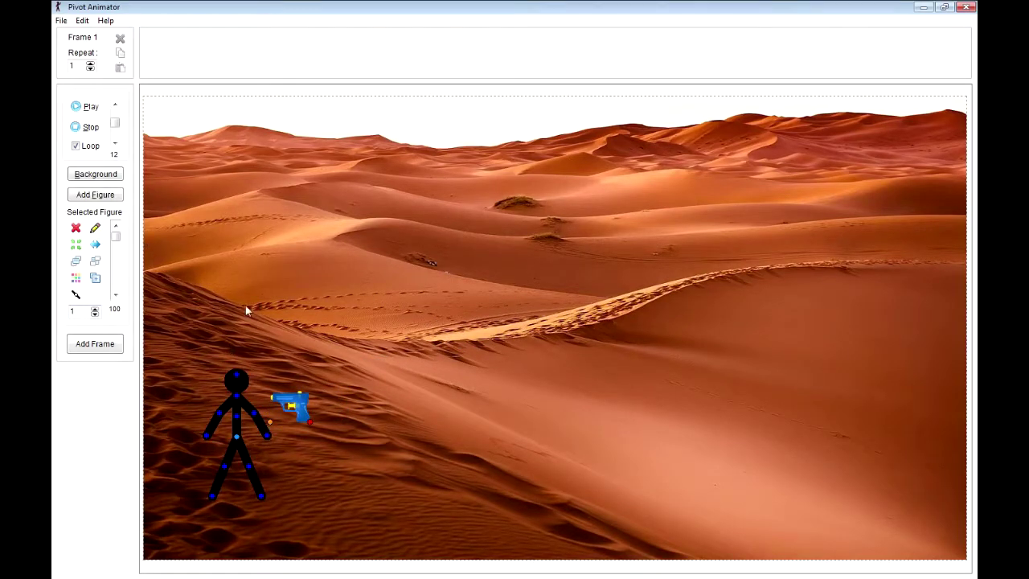
click(290, 335)
click(310, 421)
drag(309, 421, 266, 339)
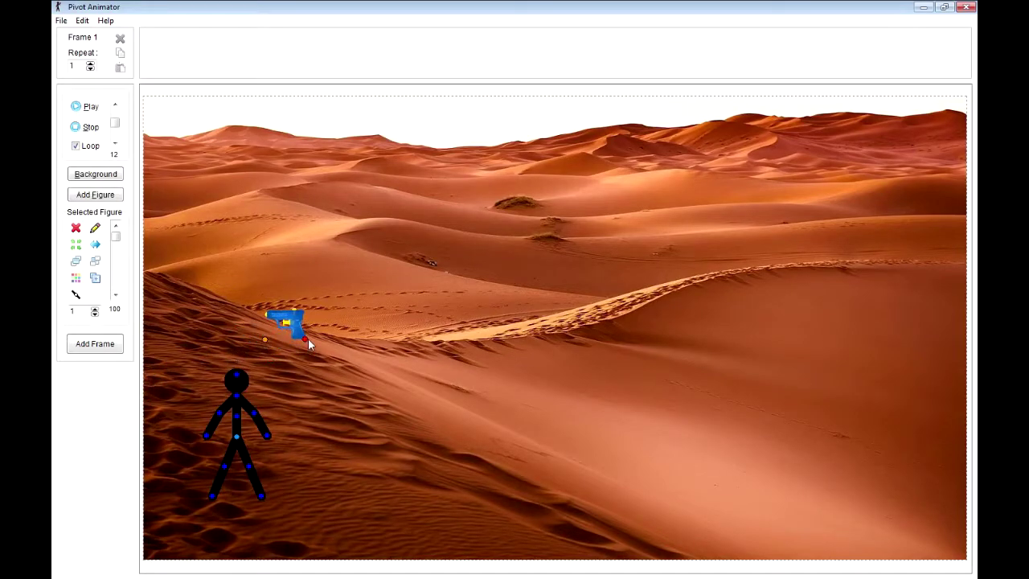
drag(237, 440, 231, 453)
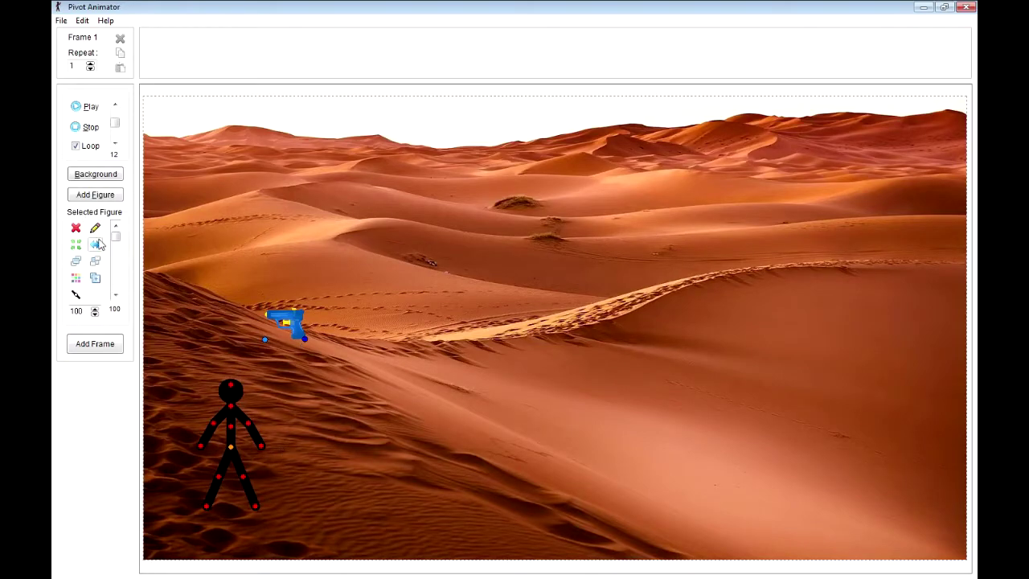
Flip the water gun horizontally and place it in the stick figure's bent front hand, pointing away from the body.
click(268, 338)
click(95, 244)
drag(266, 340, 245, 426)
drag(316, 455, 301, 422)
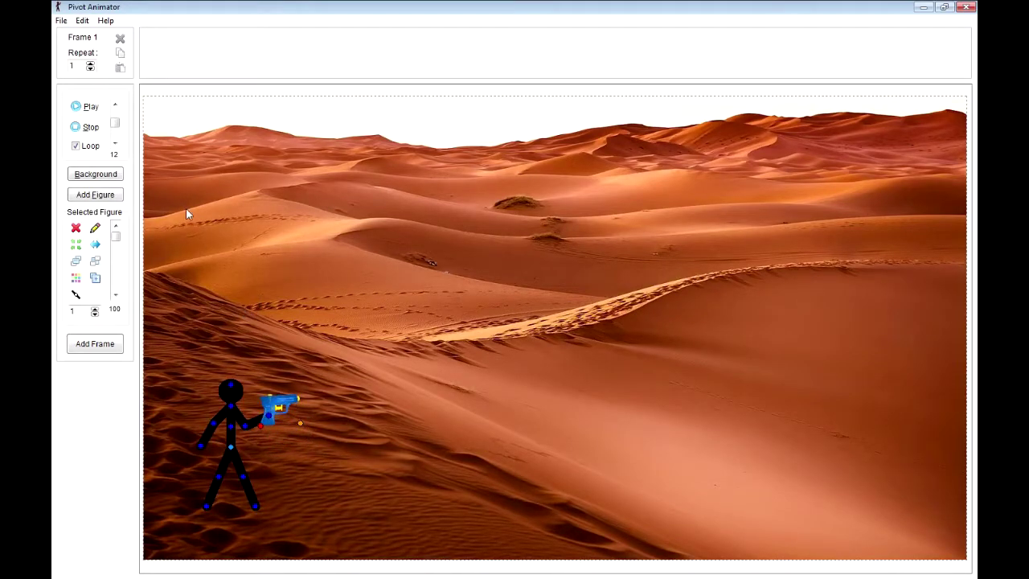
Add four identical frames of the stick figure standing with the water gun held forward.
click(112, 345)
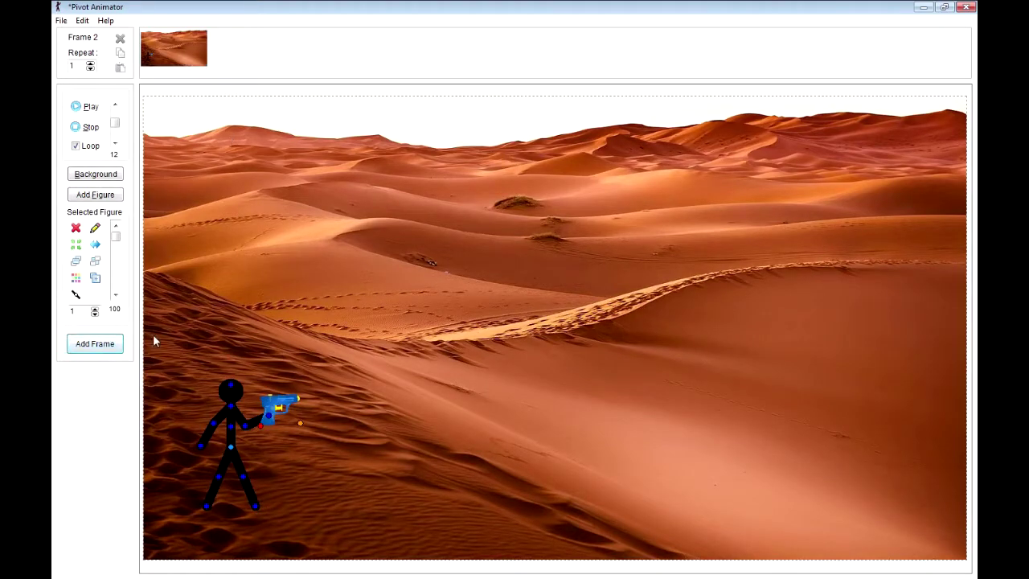
click(111, 346)
click(111, 346)
click(111, 346)
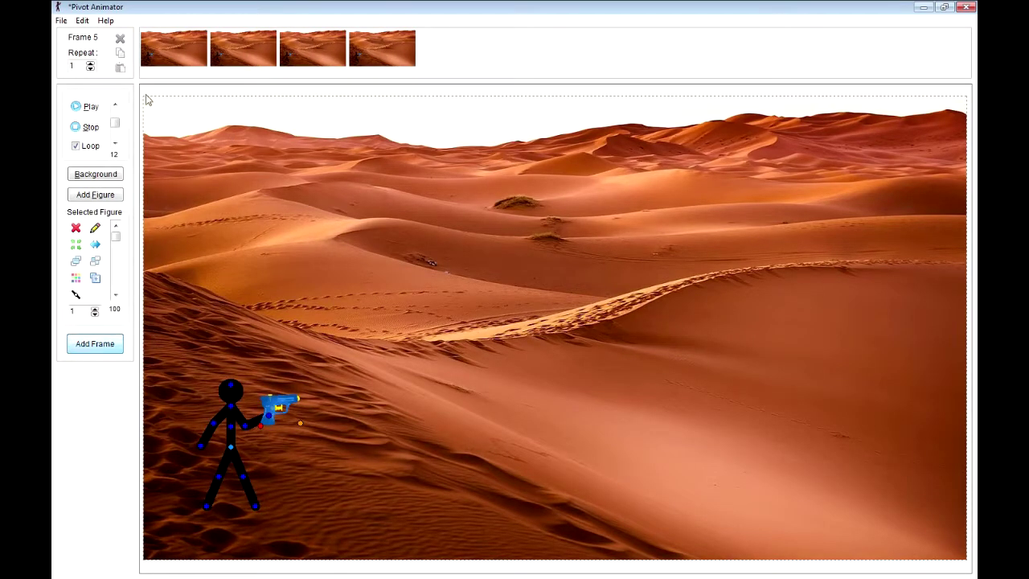
Turn off looping and play the animation to preview the standing frames.
click(75, 146)
click(86, 106)
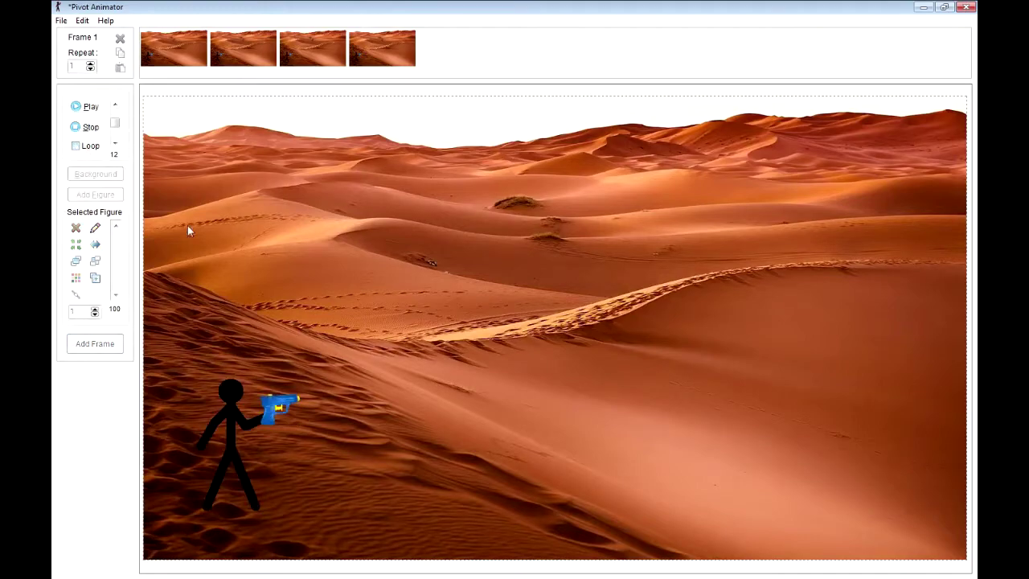
click(93, 107)
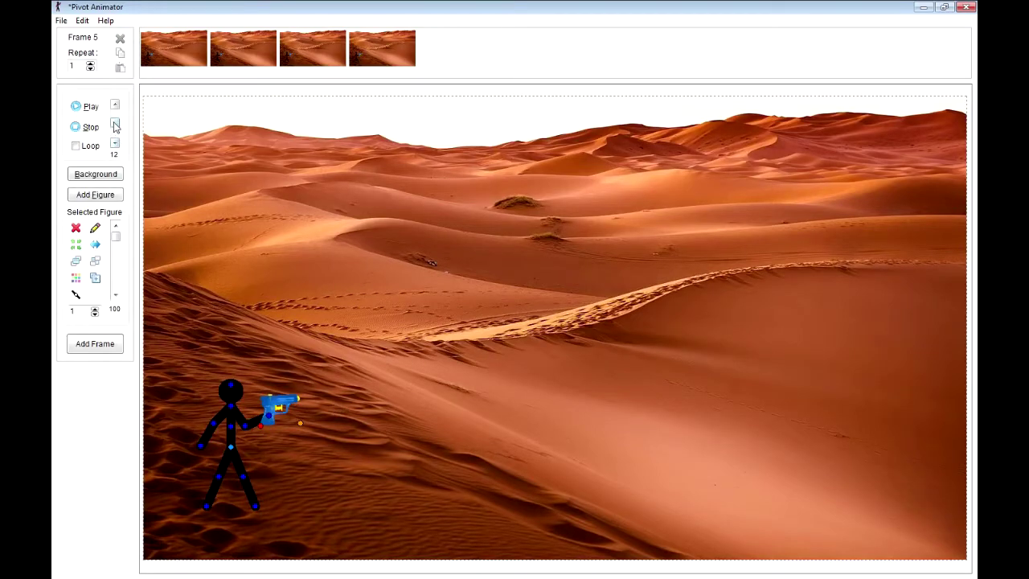
drag(115, 123, 115, 123)
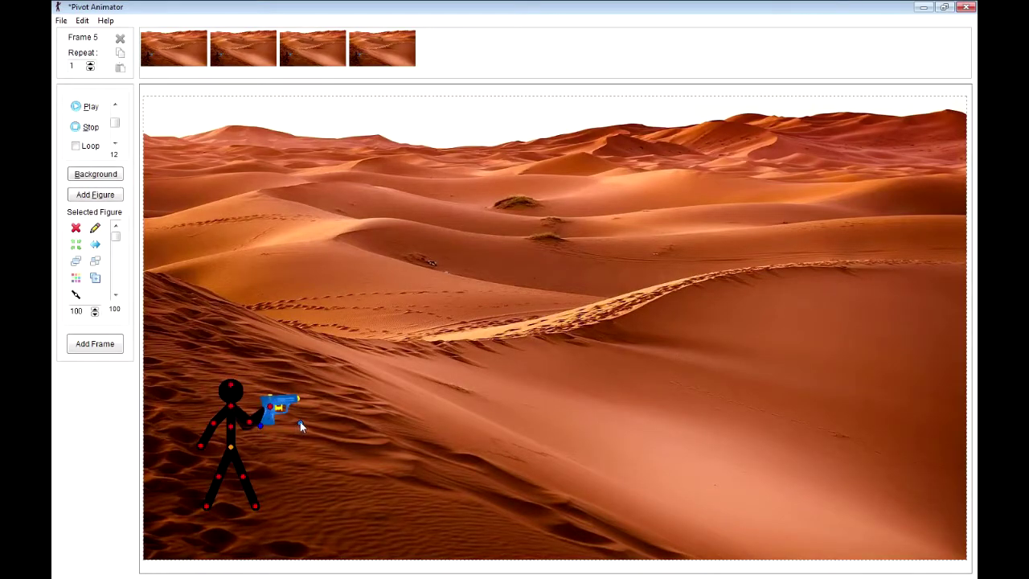
Raise the gun arm and rotate the water gun to point upward, adding the poses as frames 5 to 11.
drag(299, 422, 296, 374)
click(95, 343)
click(116, 344)
click(111, 345)
click(109, 349)
click(109, 349)
click(108, 349)
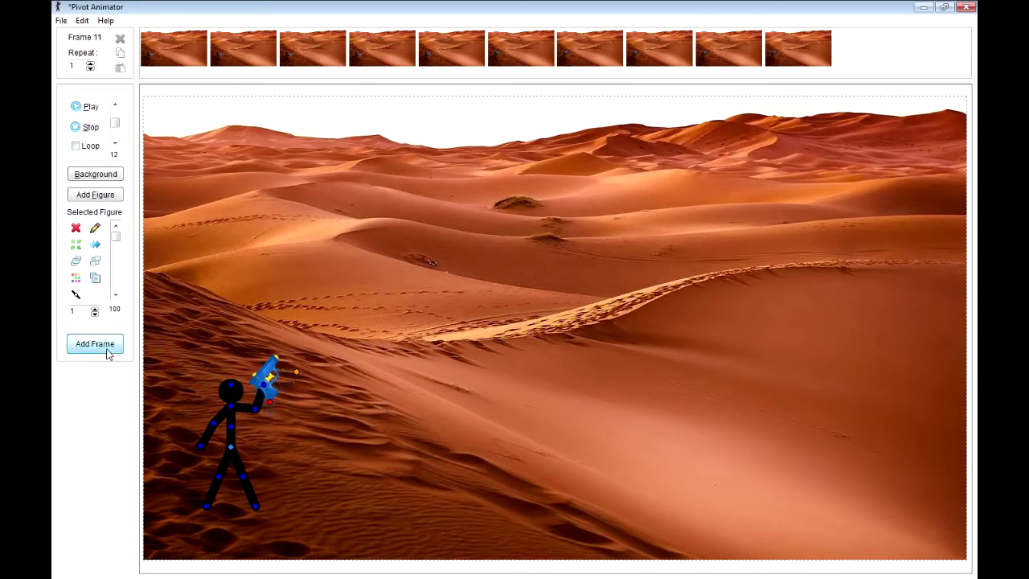
click(108, 349)
Lower the gun arm gradually and tilt the water gun forward, adding the poses as frames 12 and 13.
click(256, 411)
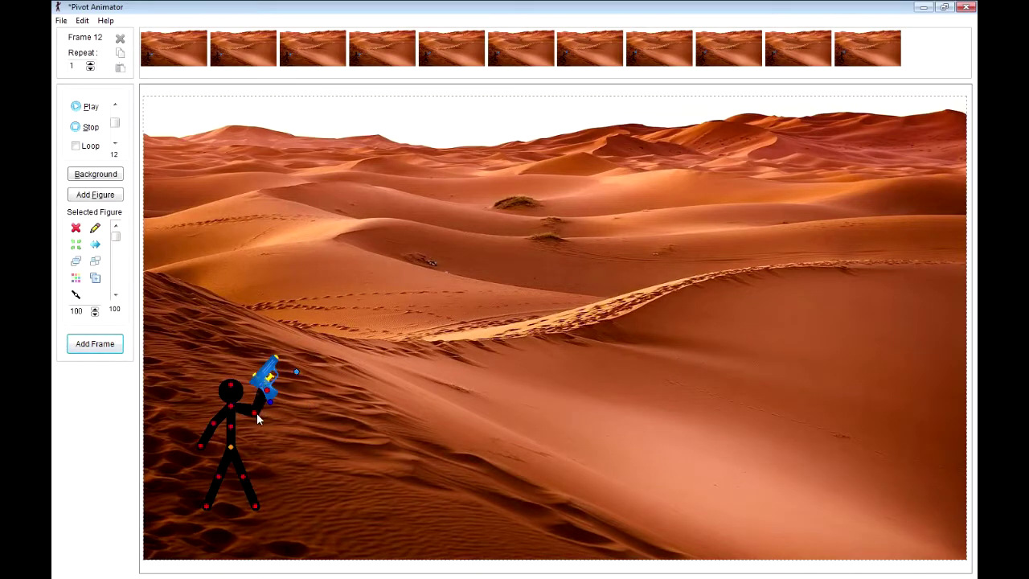
click(296, 375)
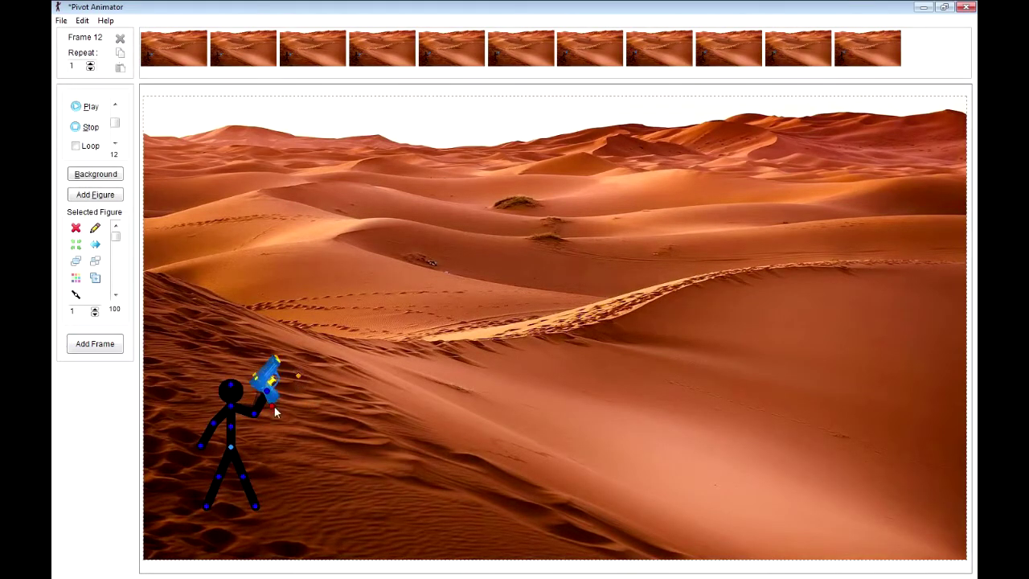
drag(301, 383, 308, 387)
click(112, 347)
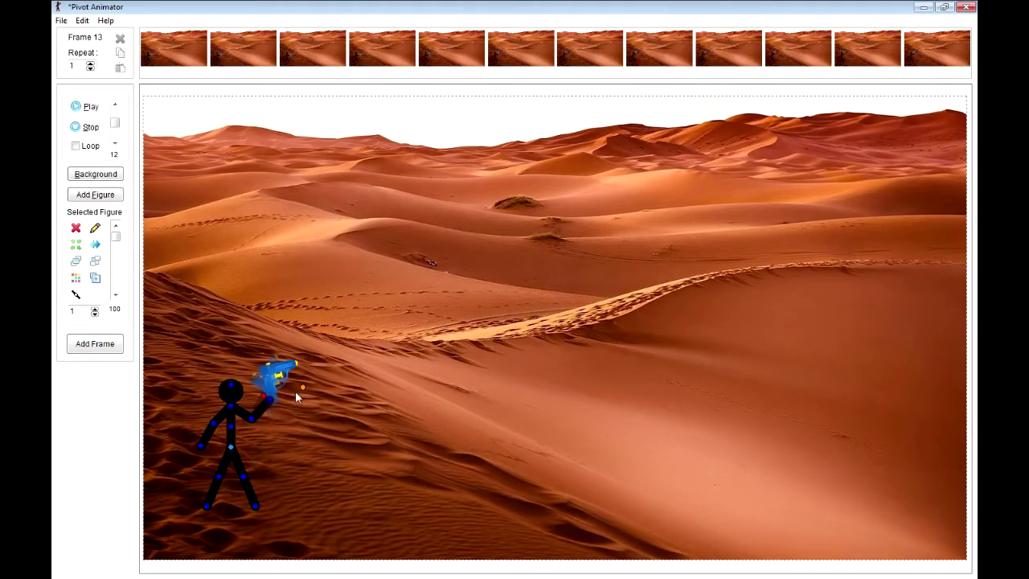
drag(302, 388, 263, 404)
click(103, 344)
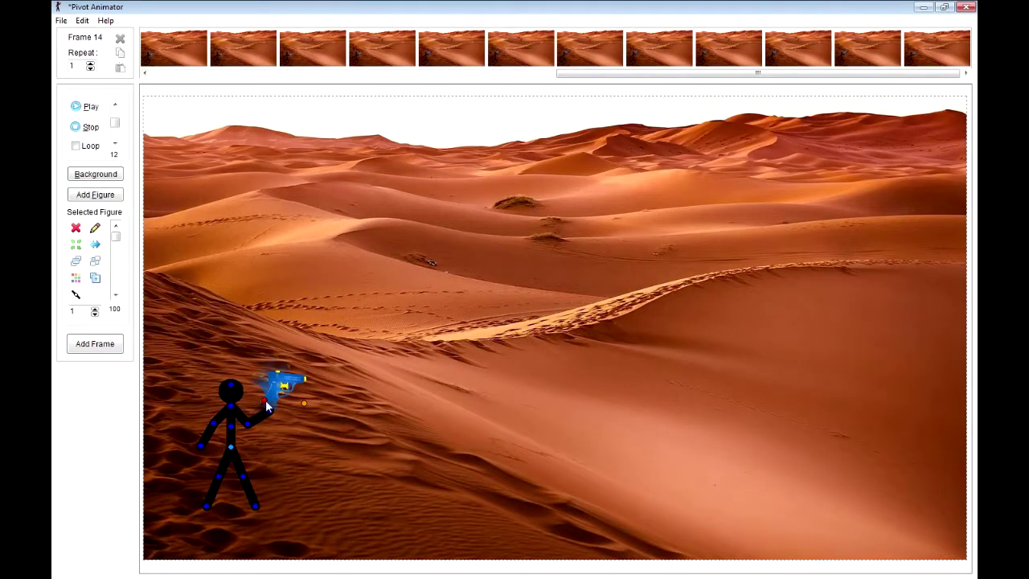
Add frames 14 to 16 with the water gun lowered to aim forward, and play the animation.
click(105, 346)
click(108, 348)
click(109, 350)
click(87, 106)
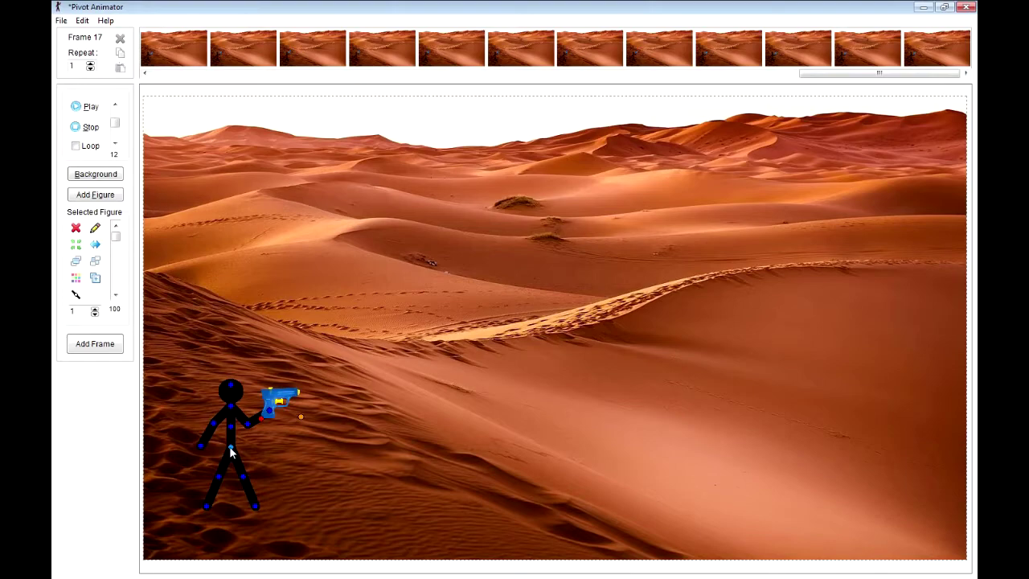
Pose the stick figure stepping forward with one foot lifted behind, bring the gun to its hand, and add frame 17.
drag(230, 446, 241, 487)
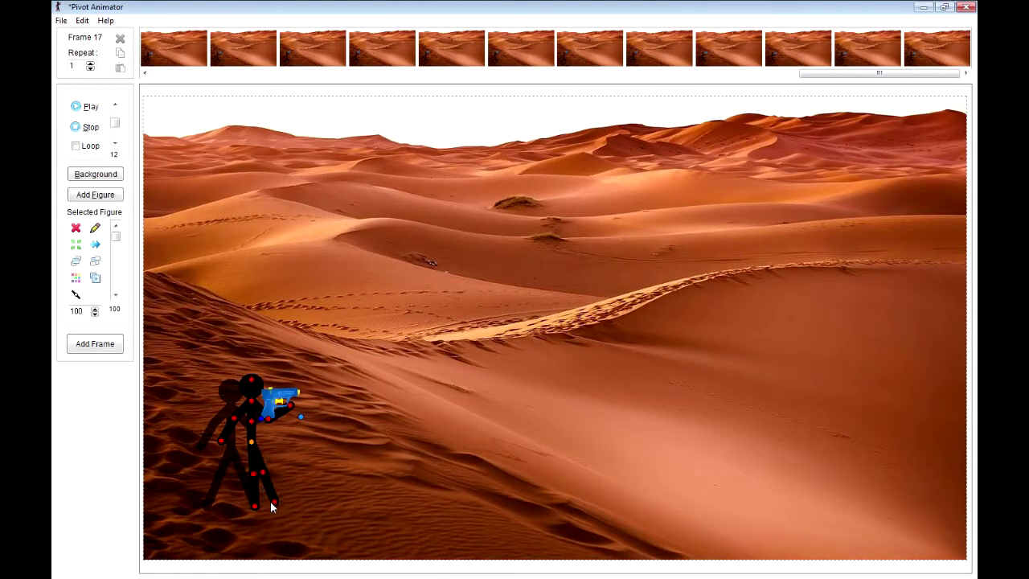
drag(274, 499, 239, 495)
click(261, 418)
drag(295, 412, 316, 410)
click(112, 346)
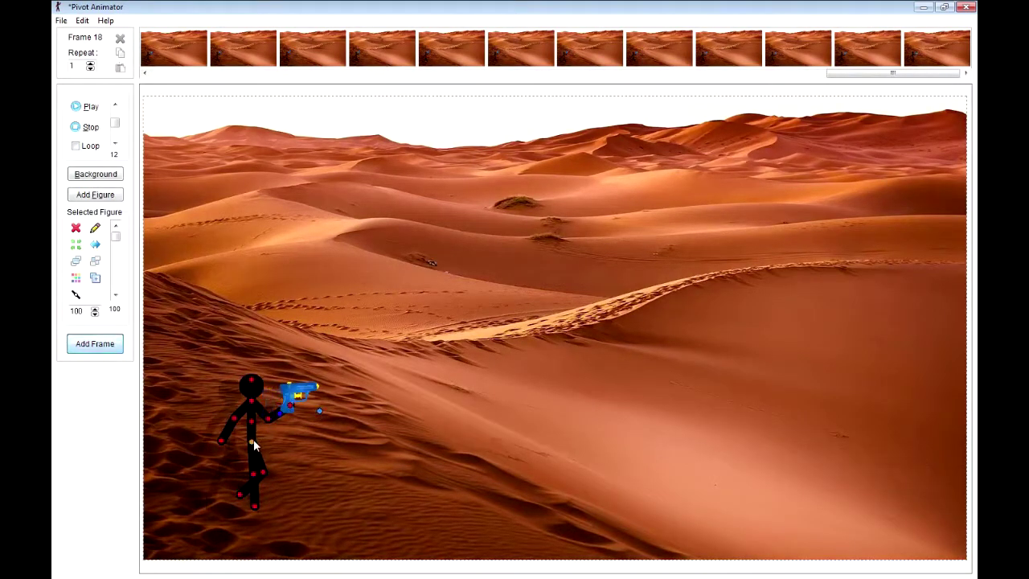
Move the figure forward with its front knee raised, realign the water gun with the hand, and add frame 18.
drag(251, 441, 299, 465)
click(292, 421)
drag(292, 421, 342, 413)
click(95, 344)
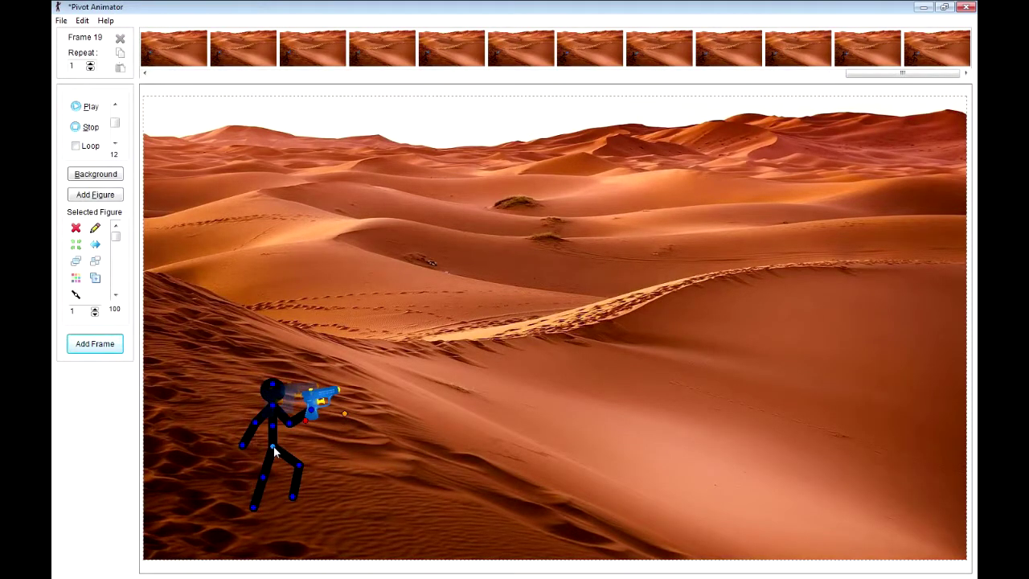
Lean the torso forward, stretch the legs into a running stride, move the gun with the hand, and add frame 19.
drag(272, 425, 277, 426)
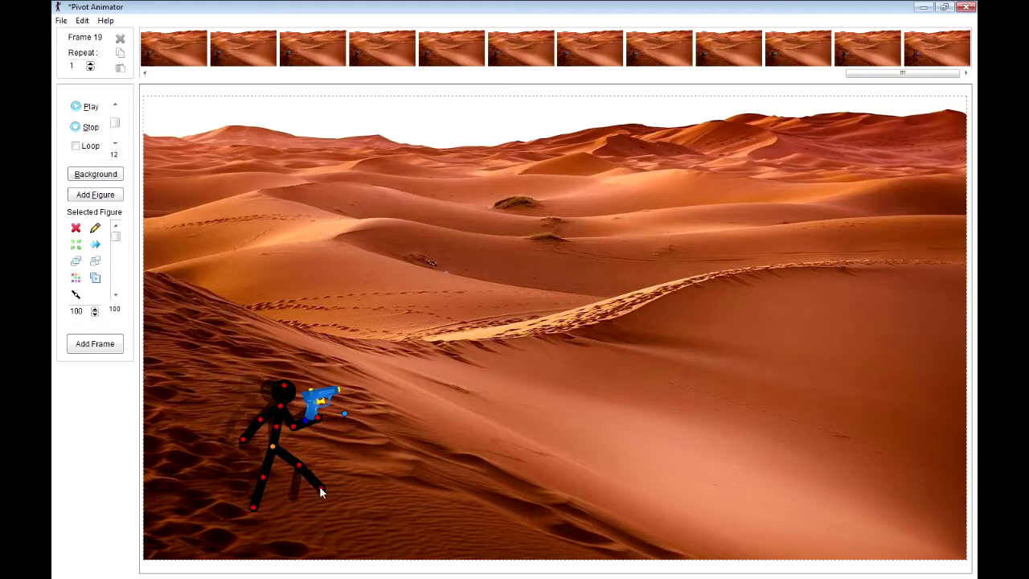
drag(299, 466, 242, 498)
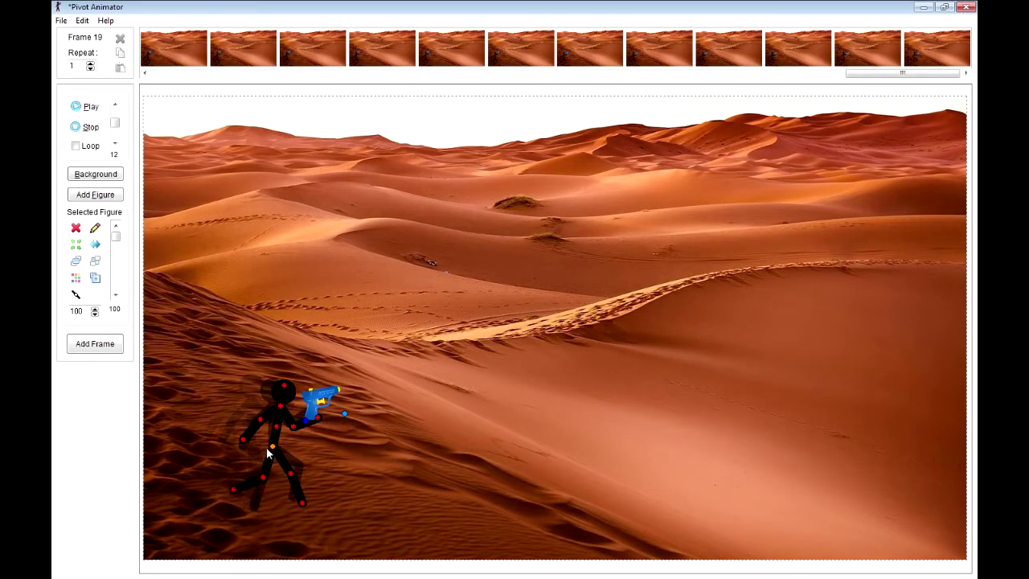
drag(267, 448, 376, 421)
click(304, 423)
click(105, 345)
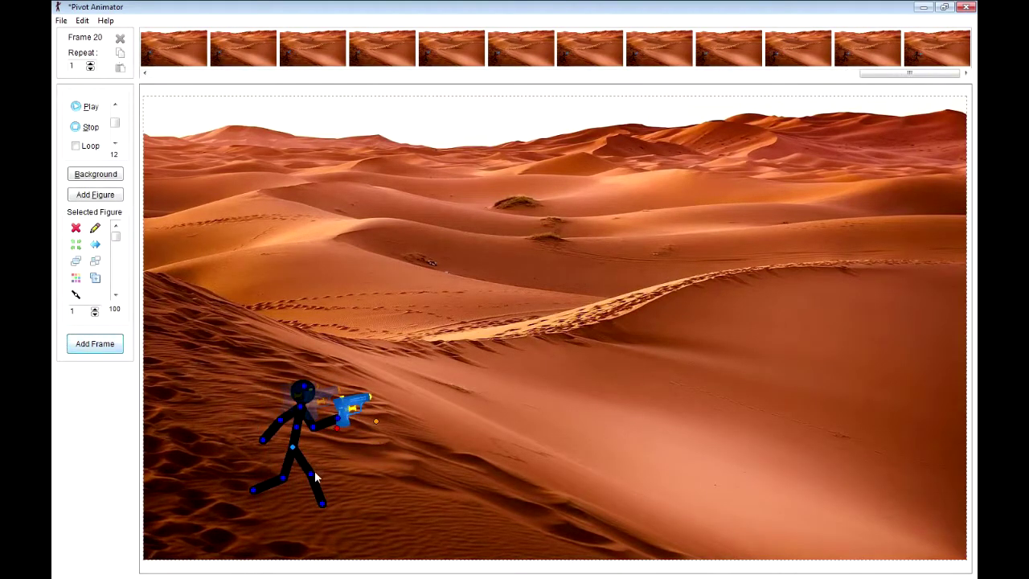
Pose the figure upright with its legs together and rear arm bent, move the gun to the hand, and add frame 20.
drag(318, 474, 305, 481)
drag(292, 446, 346, 465)
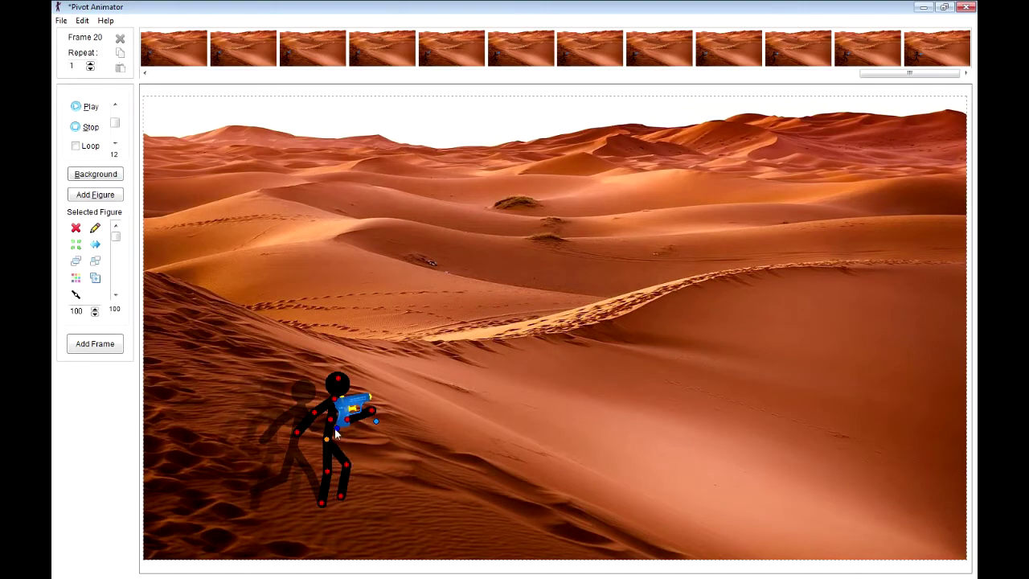
drag(336, 429, 393, 419)
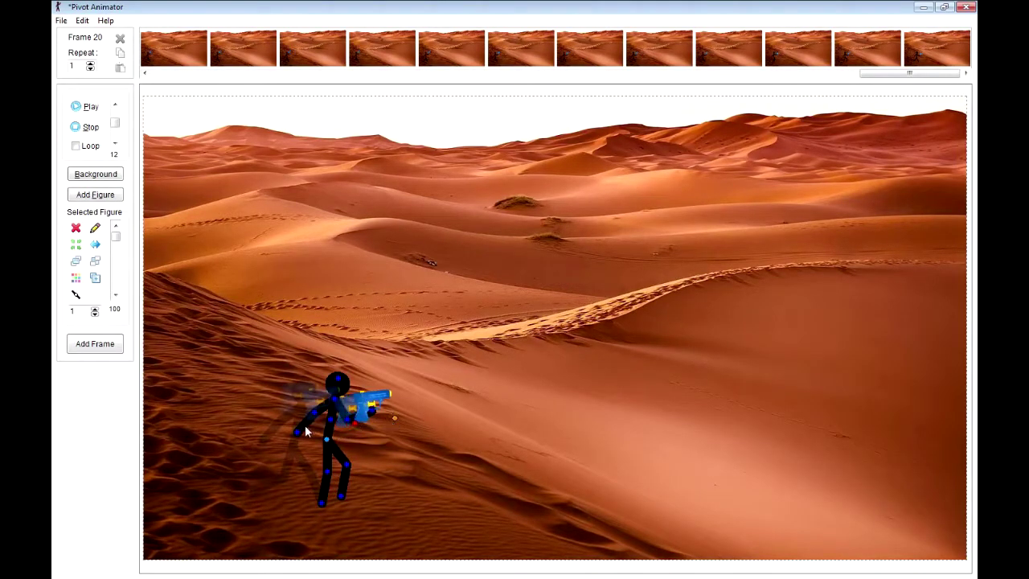
drag(297, 433, 318, 417)
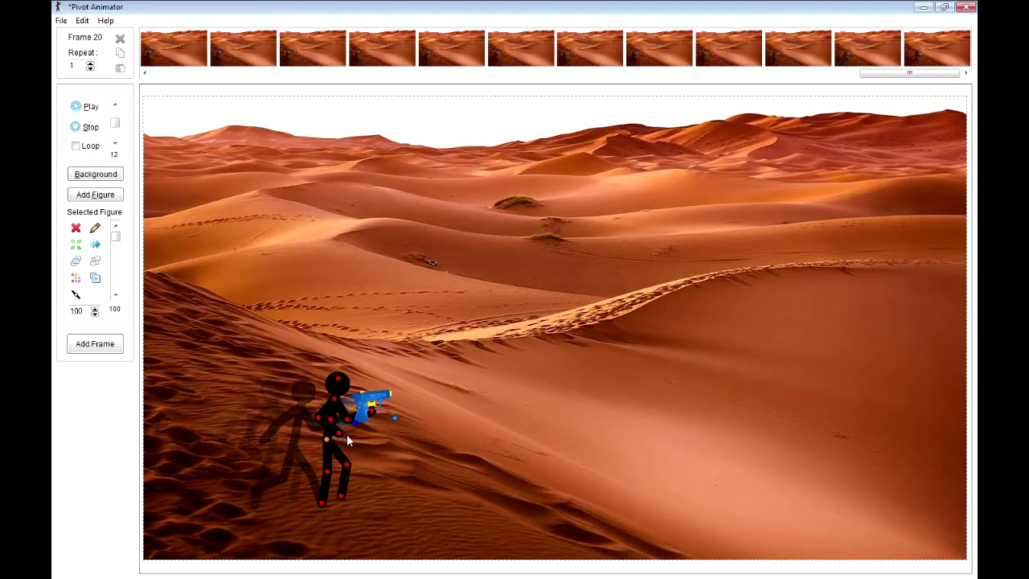
click(356, 428)
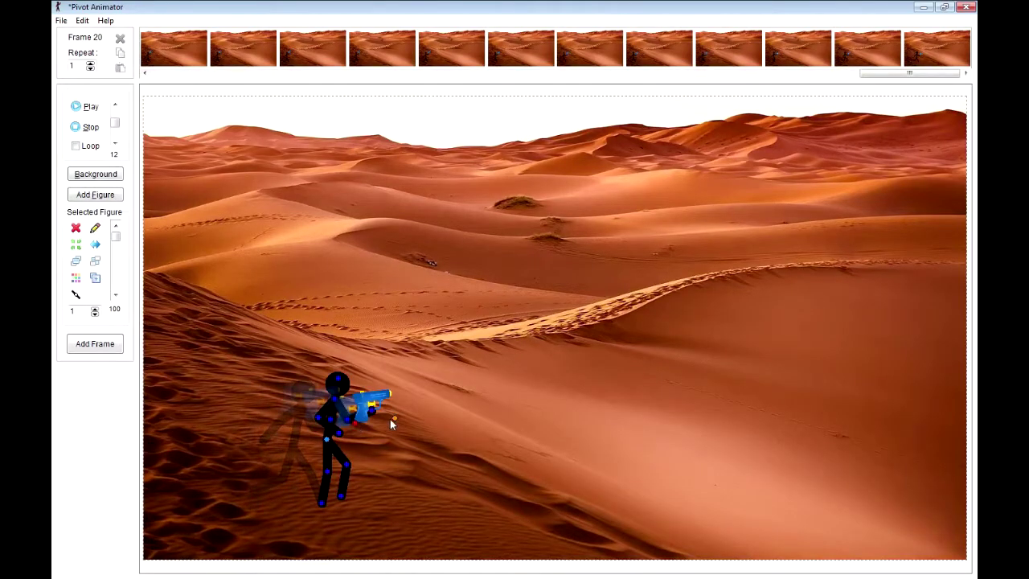
drag(394, 418, 401, 416)
click(95, 343)
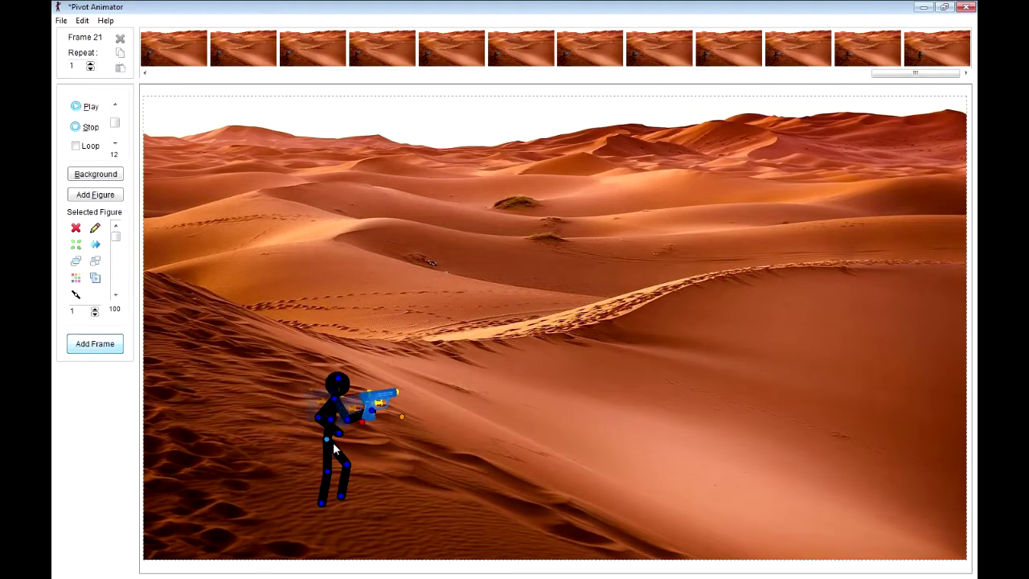
Push the rear leg back, advance the figure with its front knee bent, realign the gun, and add frame 21.
drag(323, 477, 297, 491)
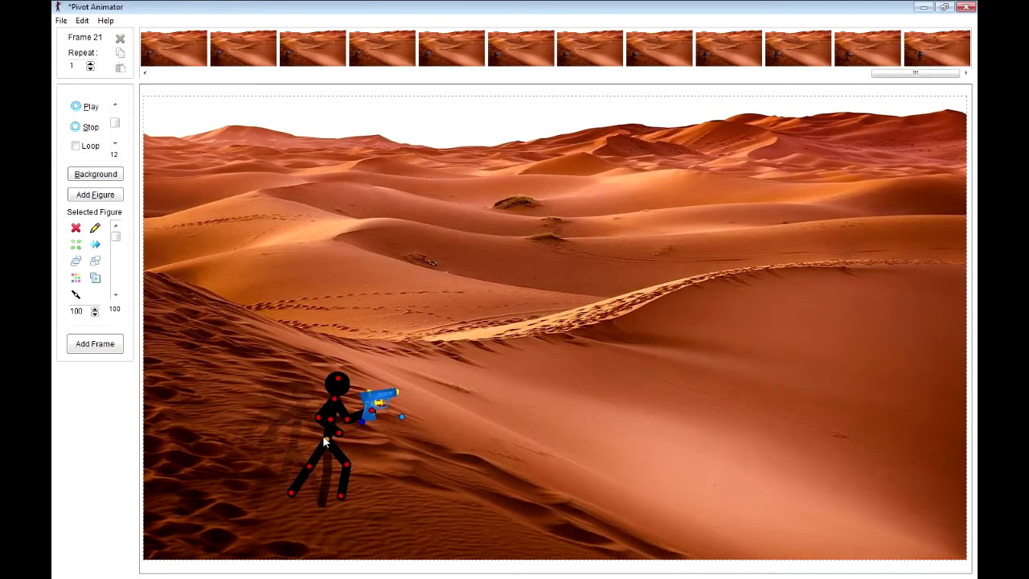
drag(323, 438, 372, 462)
drag(380, 499, 363, 497)
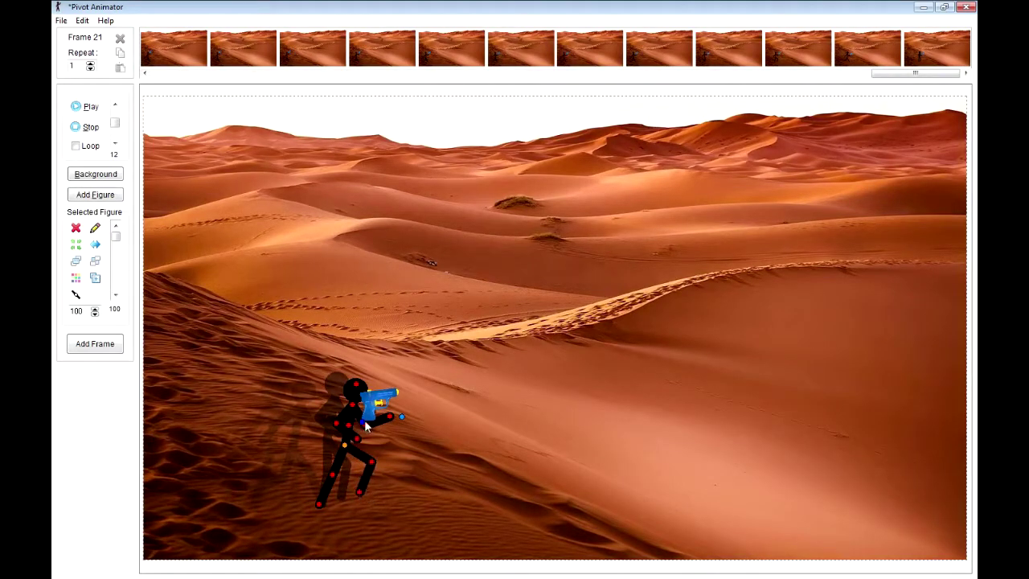
click(367, 425)
drag(367, 425, 419, 424)
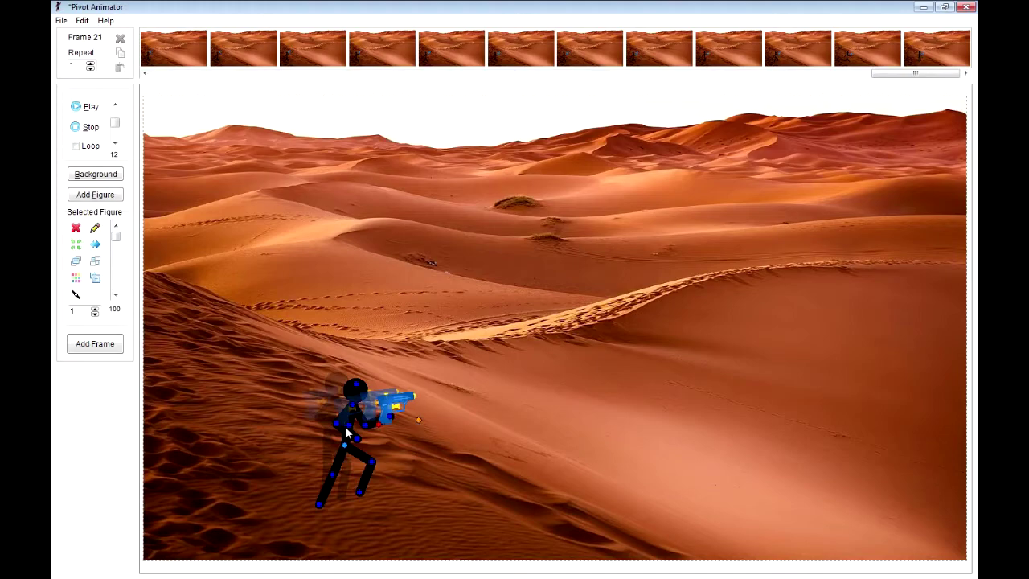
click(95, 346)
Advance the figure into a stride, move it forward with its legs closer together, realign the water gun, and add frames 22 and 23.
drag(359, 493, 447, 420)
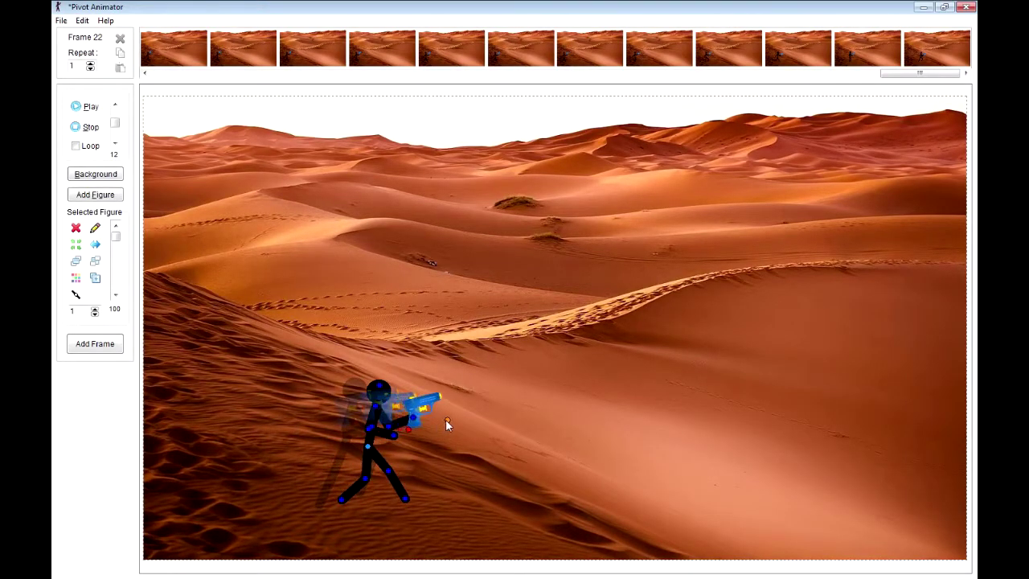
click(102, 344)
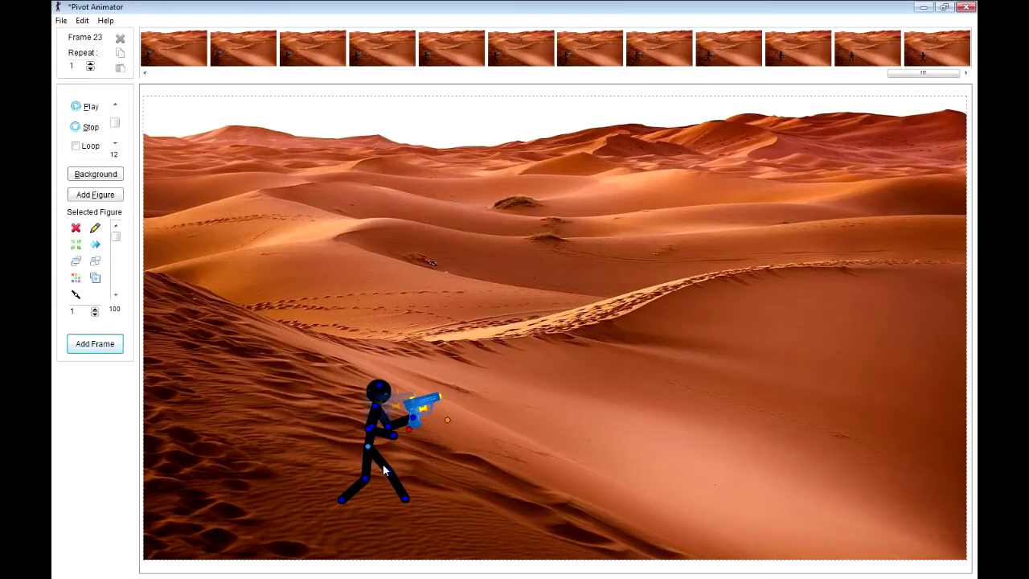
mouse_move(388, 471)
mouse_down()
mouse_move(378, 476)
mouse_move(387, 438)
mouse_move(395, 469)
mouse_up()
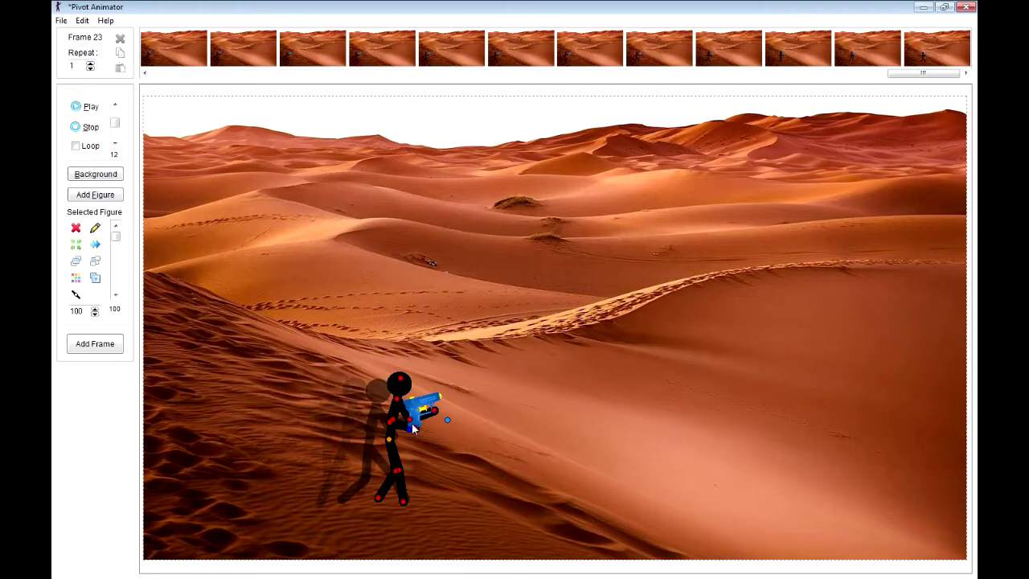
click(410, 432)
drag(447, 419, 458, 414)
drag(391, 420, 380, 416)
click(116, 348)
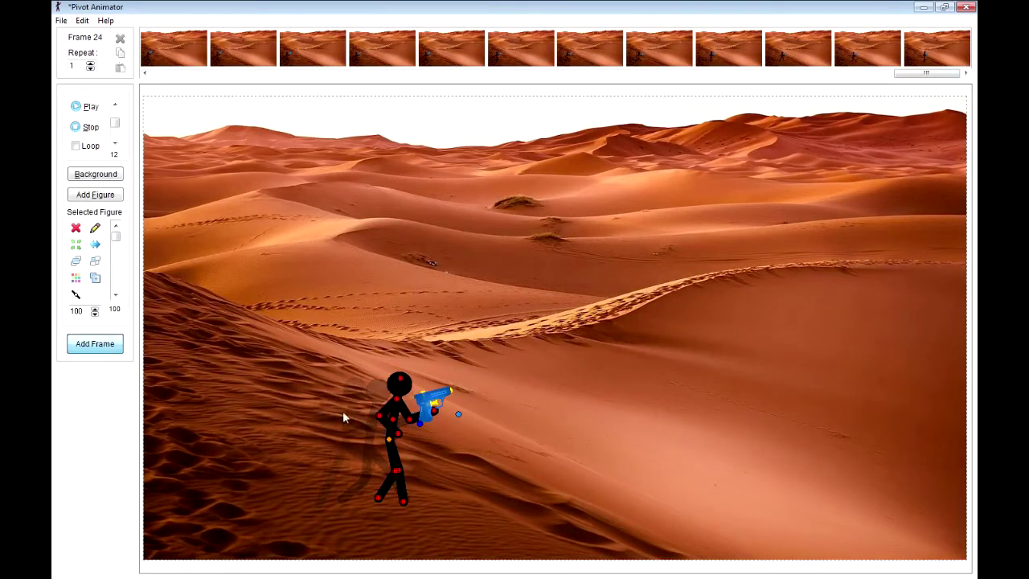
Stand the figure with its legs apart, realign the water gun with the hand, add frames up to 27, and play the animation.
drag(377, 498, 406, 500)
drag(396, 430, 458, 407)
click(416, 428)
click(94, 345)
click(80, 107)
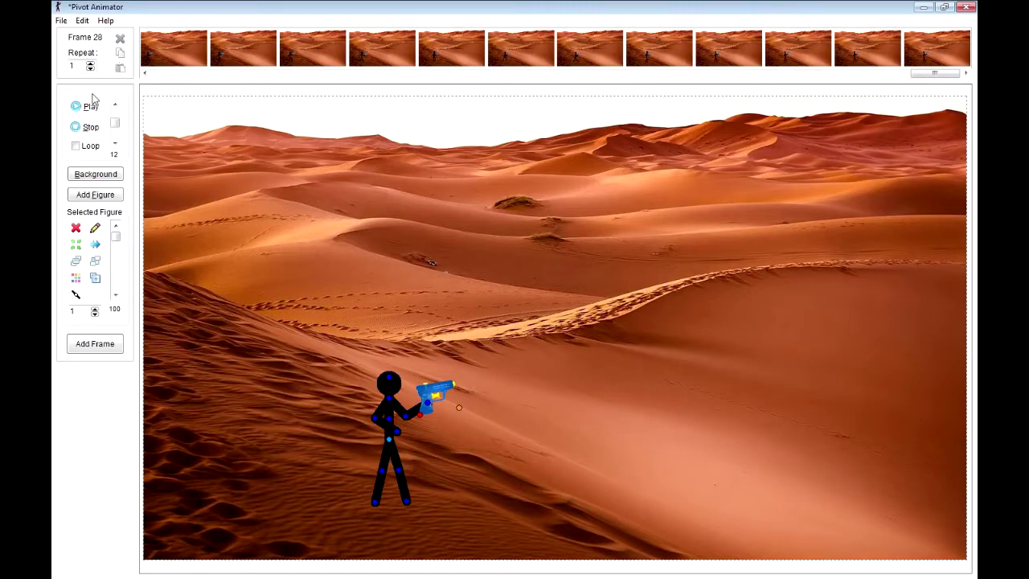
Create a figure type from a single horizontal line segment and save it as bullet.
click(62, 20)
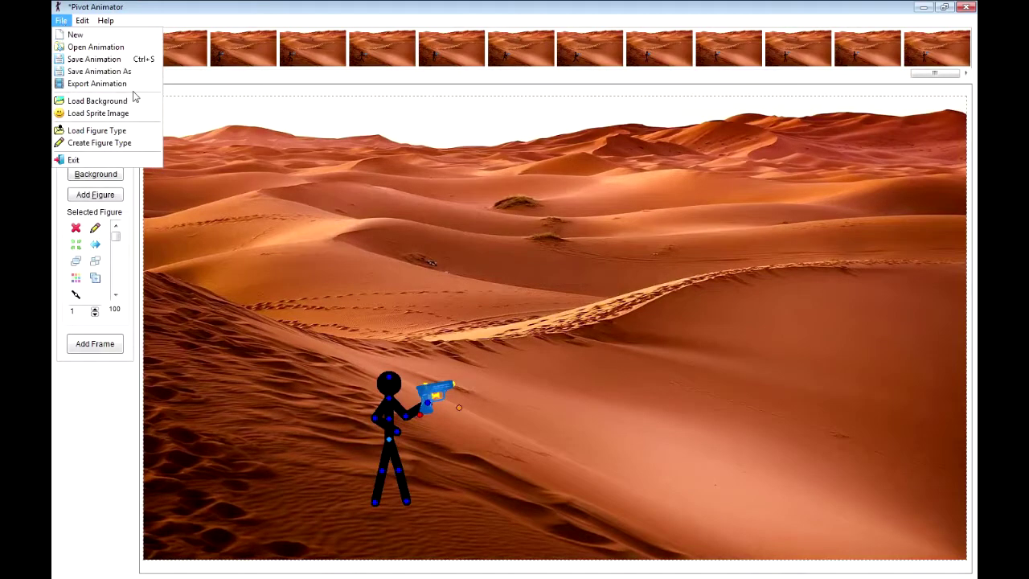
click(129, 142)
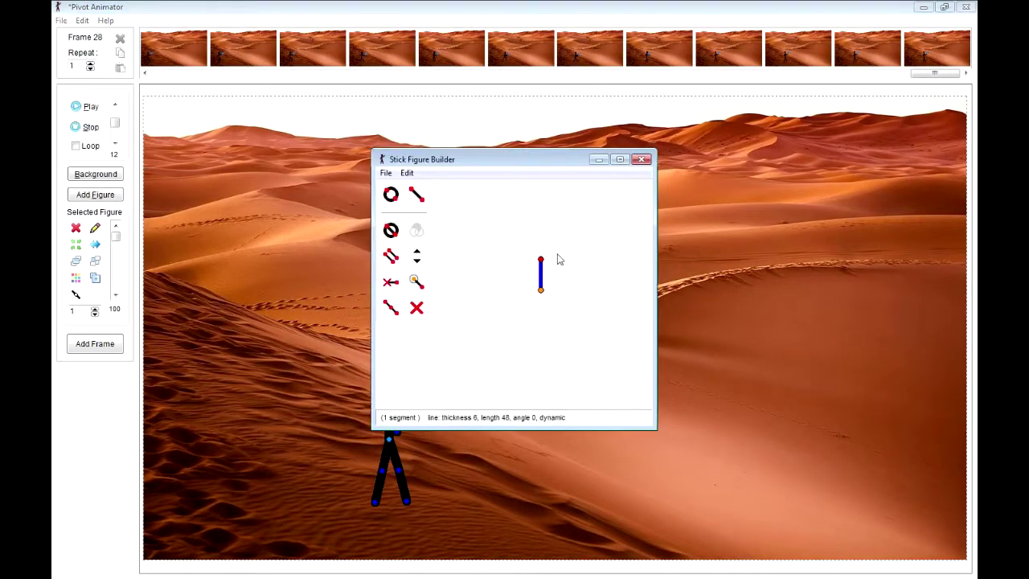
drag(543, 261, 500, 296)
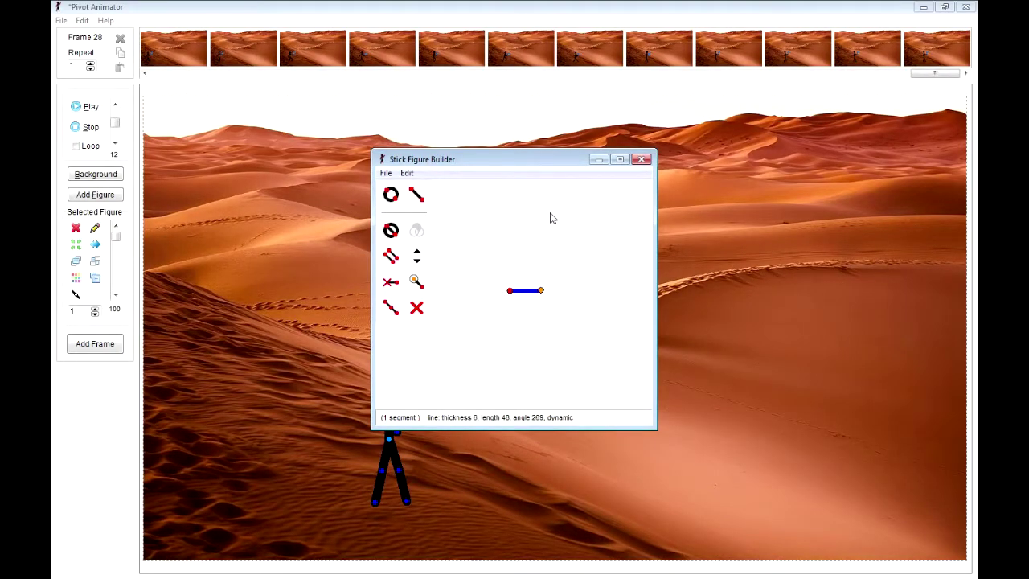
click(386, 173)
click(395, 235)
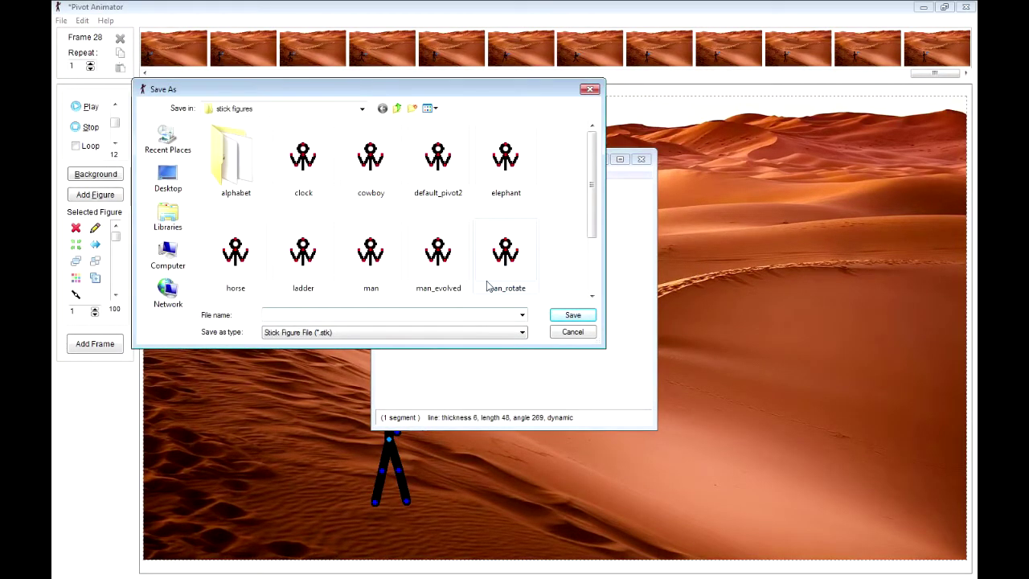
text(bull)
key(Return)
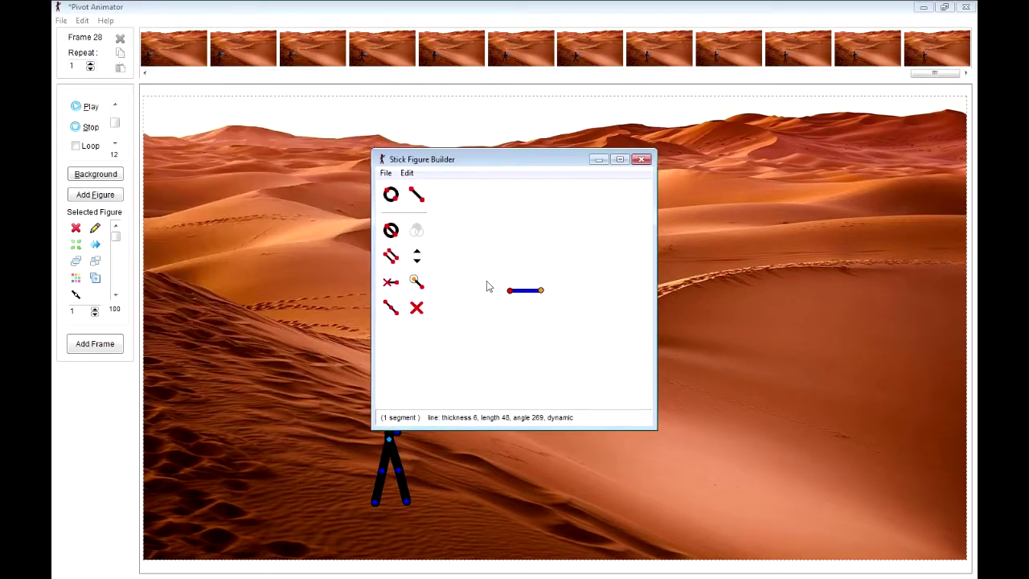
click(642, 159)
click(60, 21)
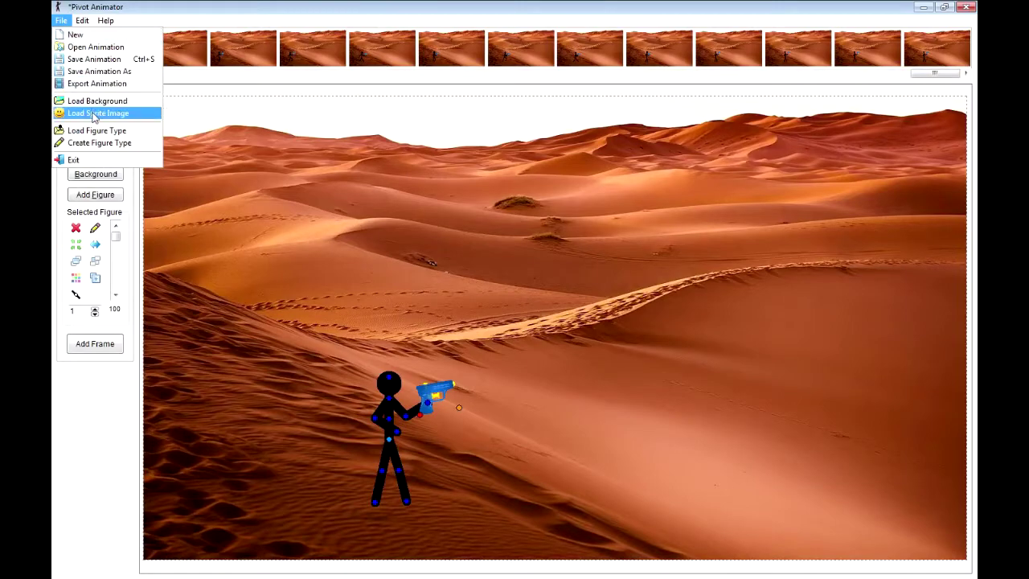
click(95, 112)
click(465, 331)
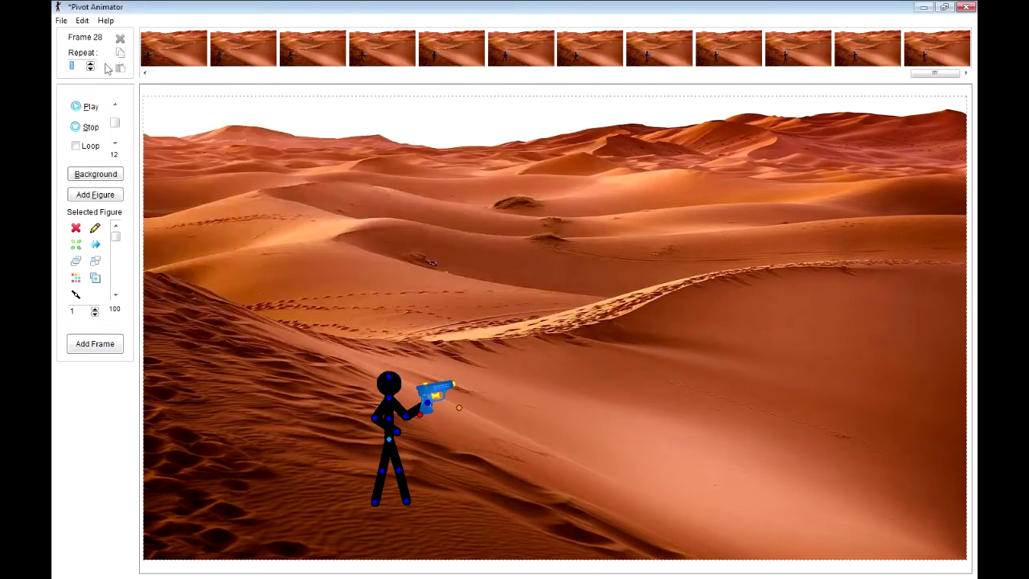
Load the bullet figure type into the scene.
click(61, 21)
click(91, 130)
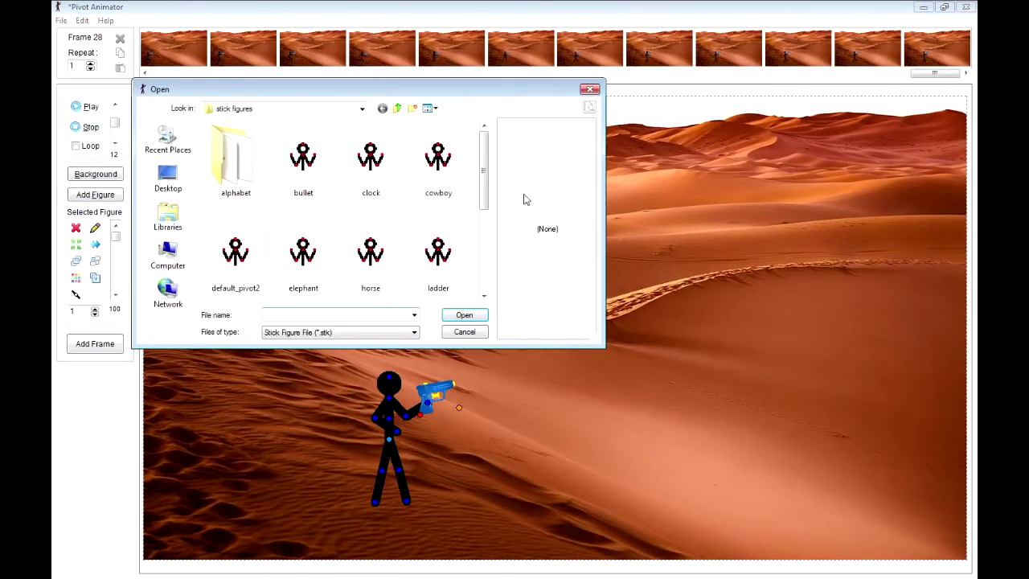
mouse_move(483, 168)
mouse_down()
mouse_move(476, 263)
mouse_move(487, 257)
mouse_move(475, 184)
mouse_up()
double_click(296, 164)
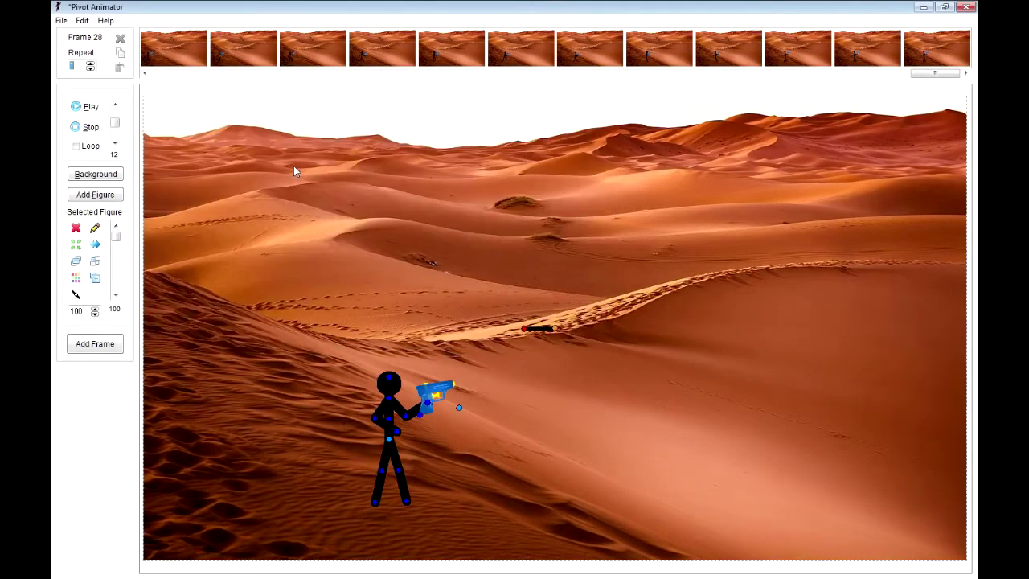
Nudge the water gun, place the bullet just in front of its muzzle, and add frame 28.
click(459, 404)
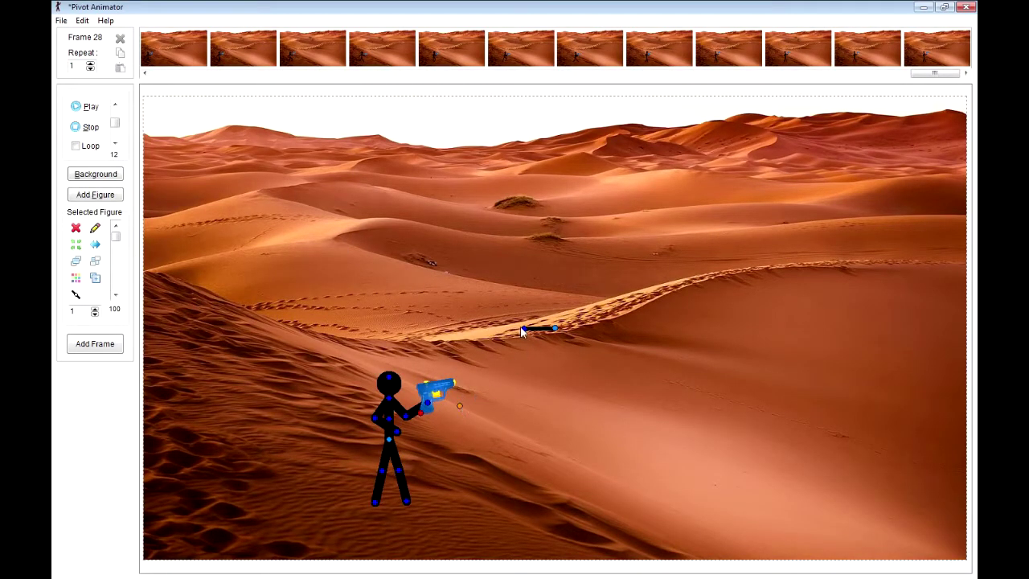
drag(522, 331, 506, 367)
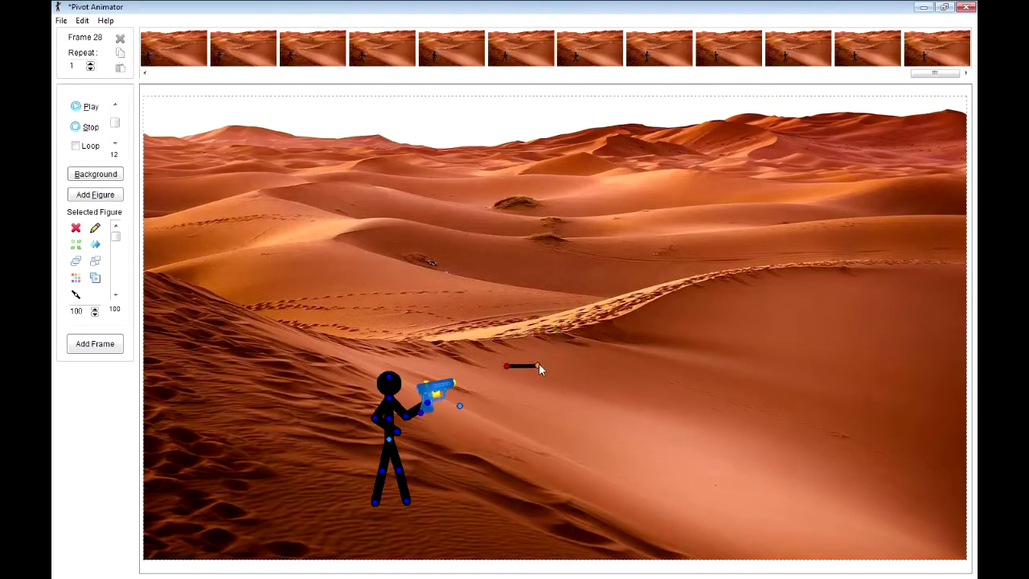
click(95, 343)
Raise the arm and water gun above head height as recoil, move the bullet forward across the desert, and add frame 29.
drag(406, 416, 429, 336)
click(494, 381)
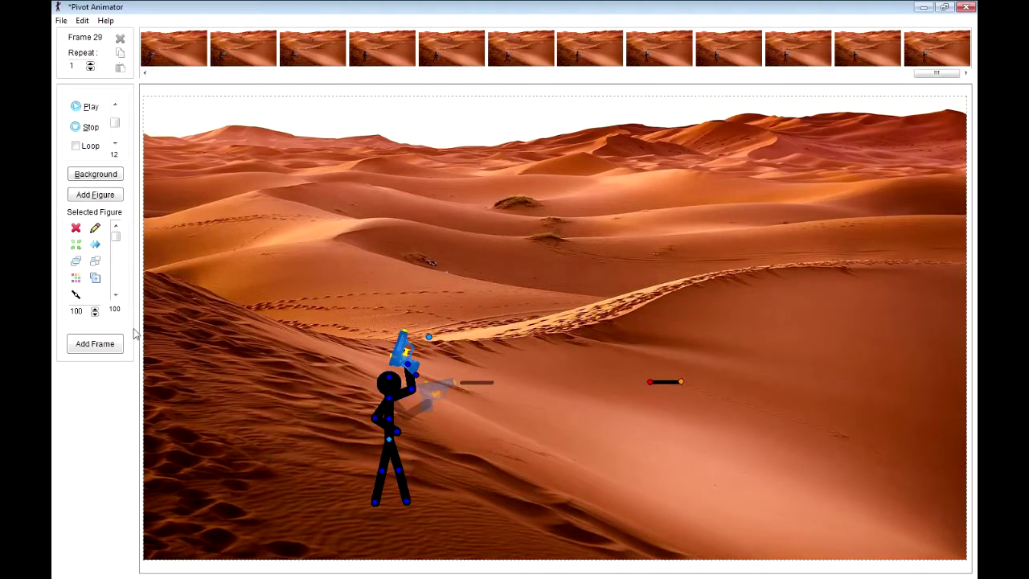
click(90, 344)
Adjust the raised arm and tilt the water gun further back above the head.
click(412, 389)
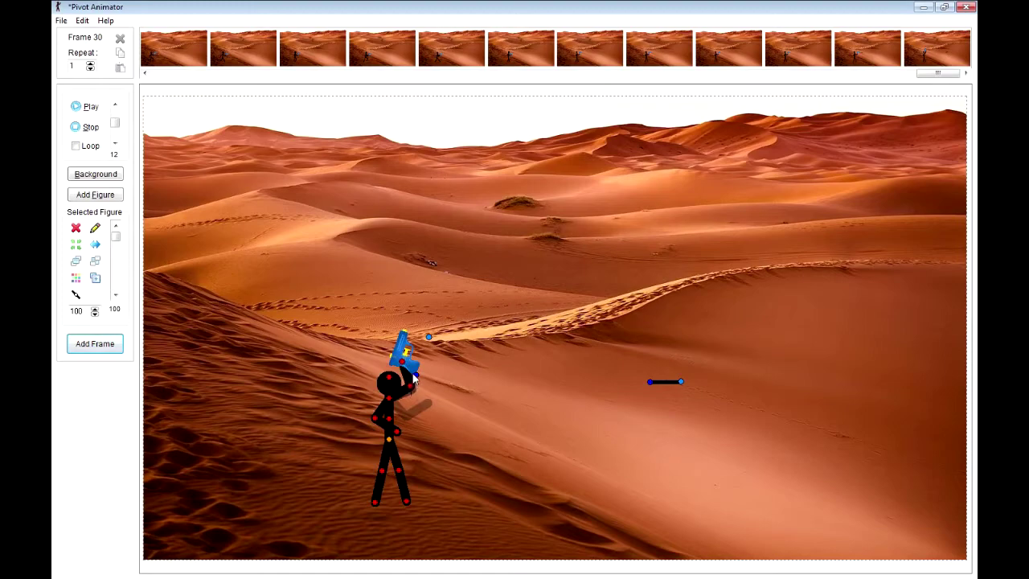
click(414, 378)
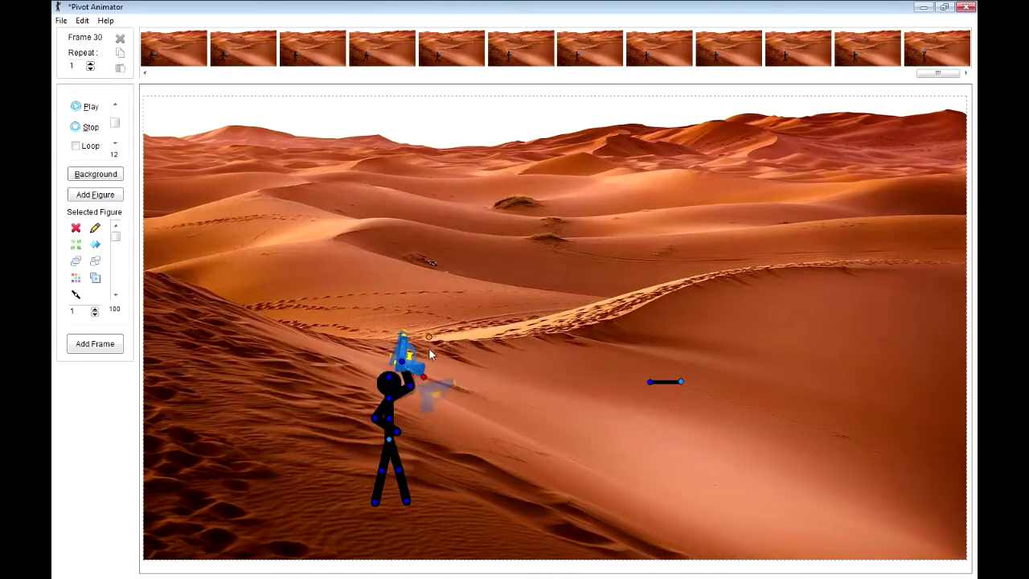
drag(429, 338, 419, 335)
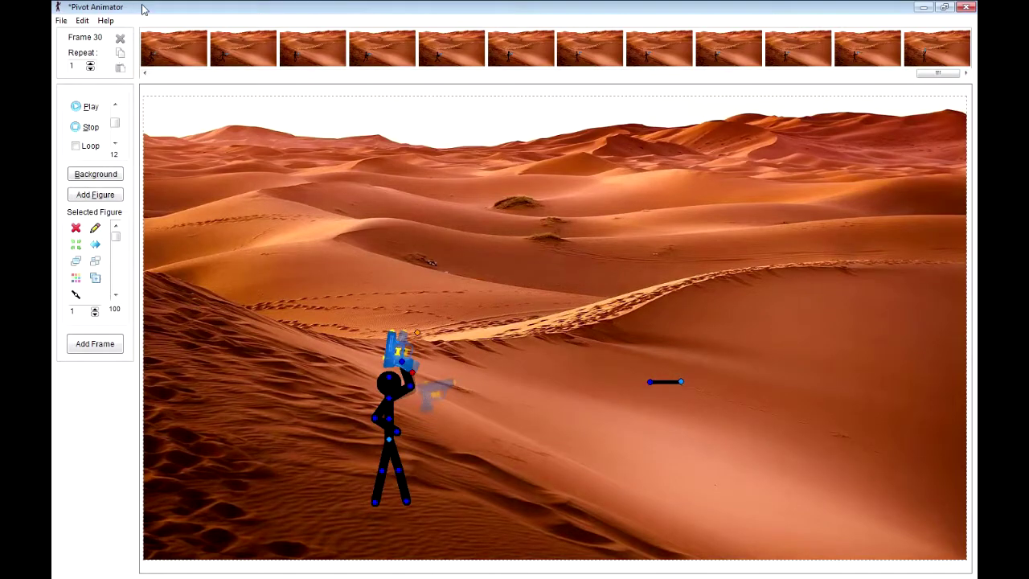
click(91, 20)
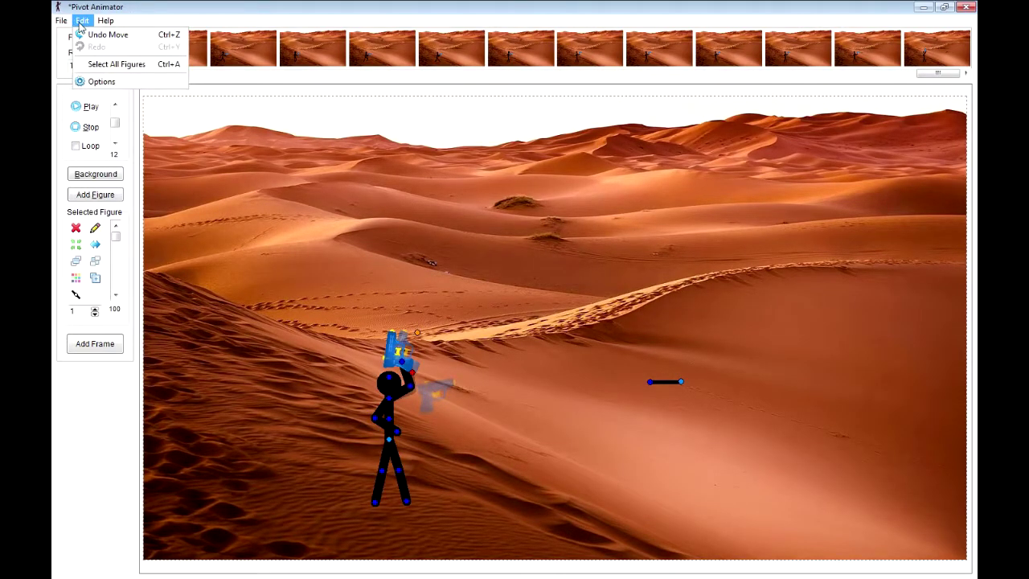
click(98, 80)
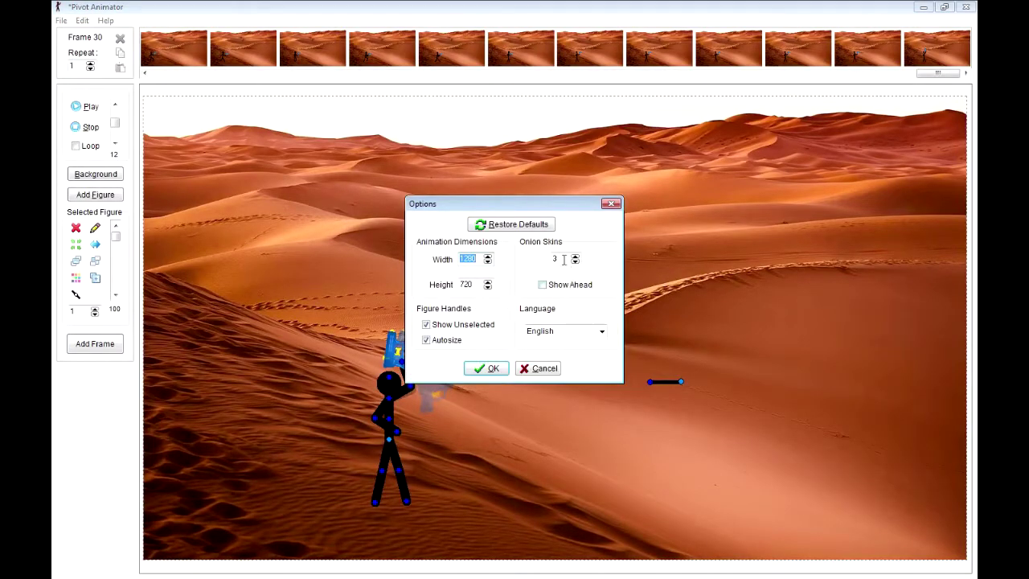
click(574, 261)
click(542, 370)
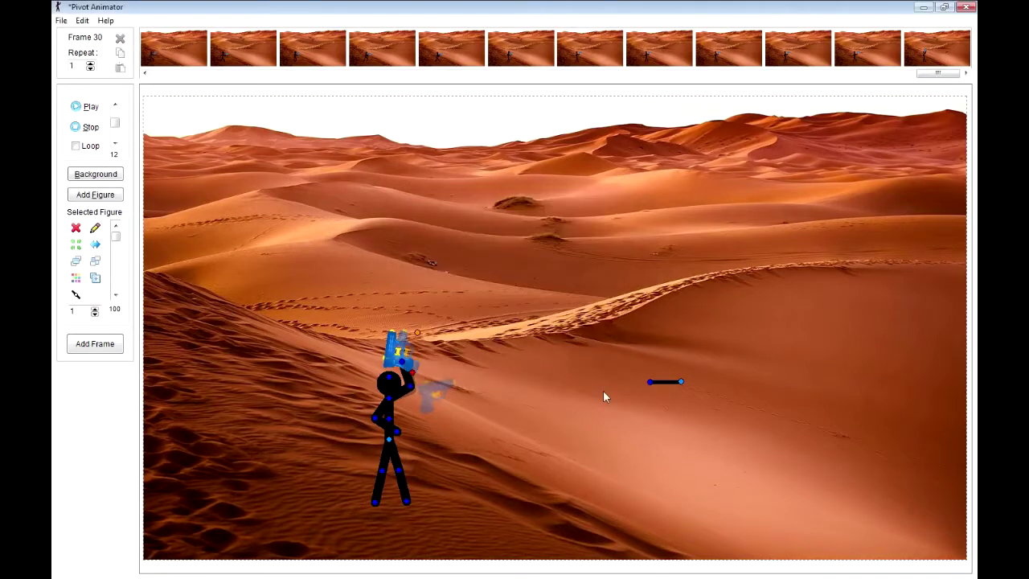
Move the bullet close to the right edge of the desert and add frame 30.
click(680, 384)
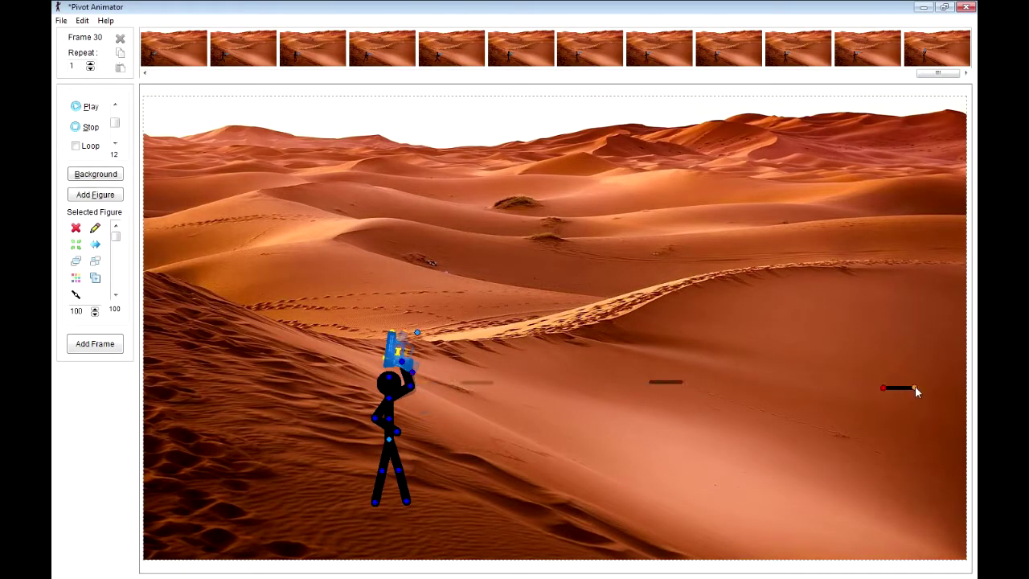
click(88, 347)
Move the bullet off the canvas below the background, adjust the raised arm and water gun, and add frame 31.
mouse_move(931, 381)
mouse_down()
mouse_move(905, 507)
mouse_move(933, 380)
mouse_up()
drag(885, 513, 873, 566)
click(410, 390)
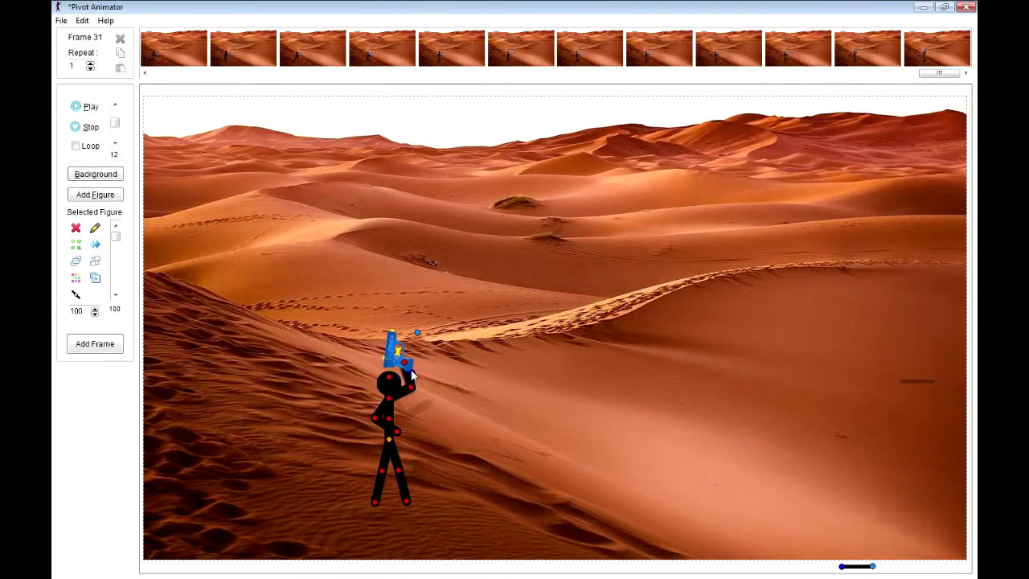
click(407, 349)
drag(416, 334, 419, 333)
click(94, 344)
Straighten the raised forearm, tilt the water gun forward at the hand, and add frame 32.
click(409, 392)
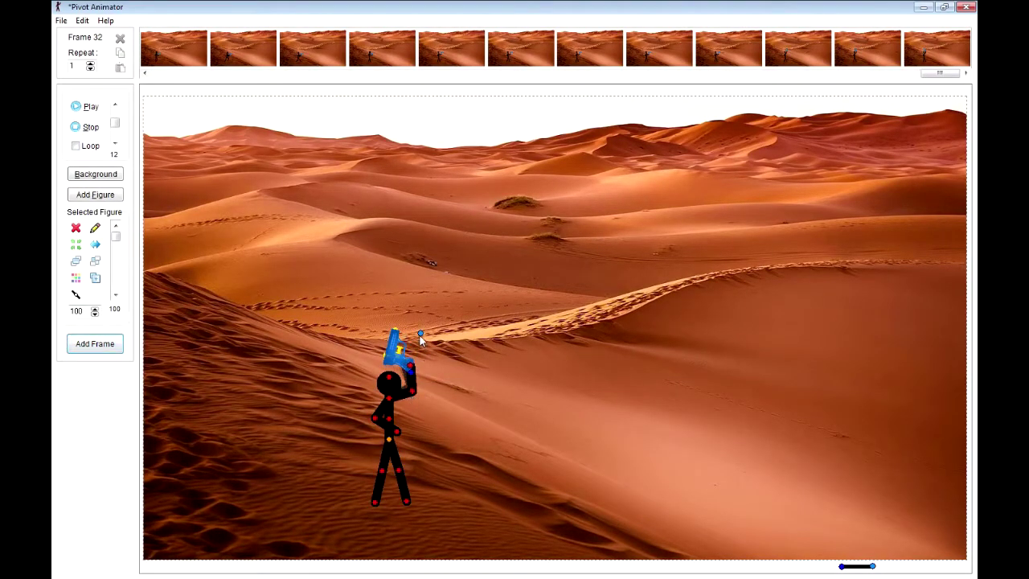
drag(421, 331, 438, 344)
drag(428, 385, 426, 354)
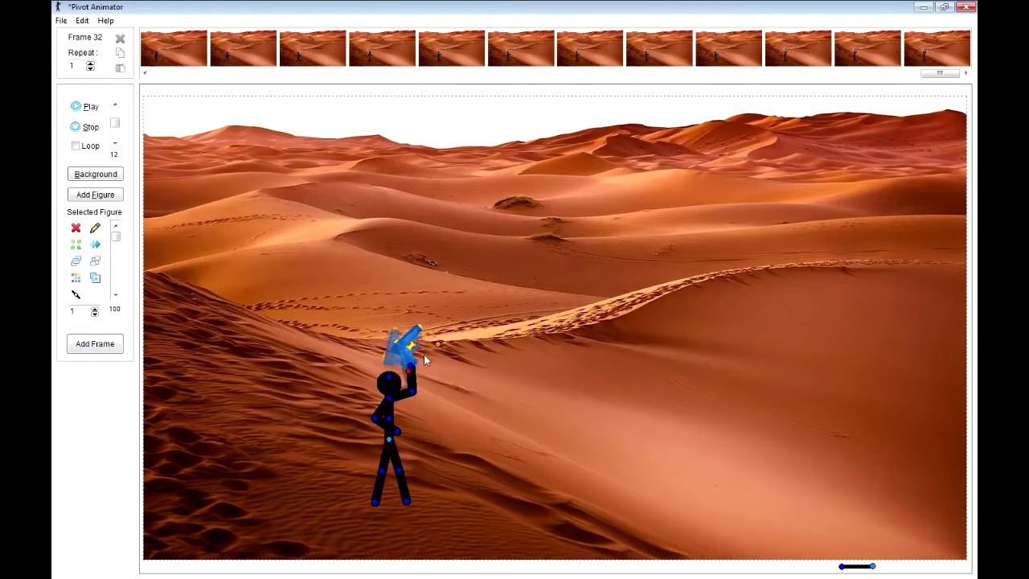
click(84, 346)
Lower the arm and water gun to a level forward aim over two poses, adding frames 33 and 34.
drag(414, 391, 462, 384)
click(112, 346)
click(408, 415)
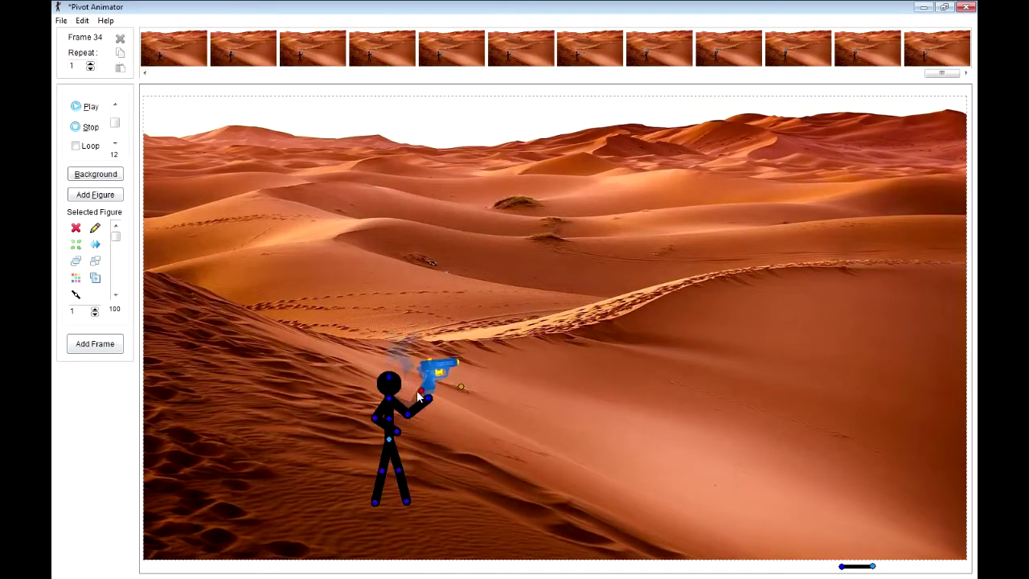
drag(461, 385, 422, 385)
click(113, 349)
Raise the arm and water gun in recoil, place the bullet where the muzzle was aimed, and add frame 35.
click(414, 412)
drag(437, 348, 429, 339)
drag(873, 566, 634, 413)
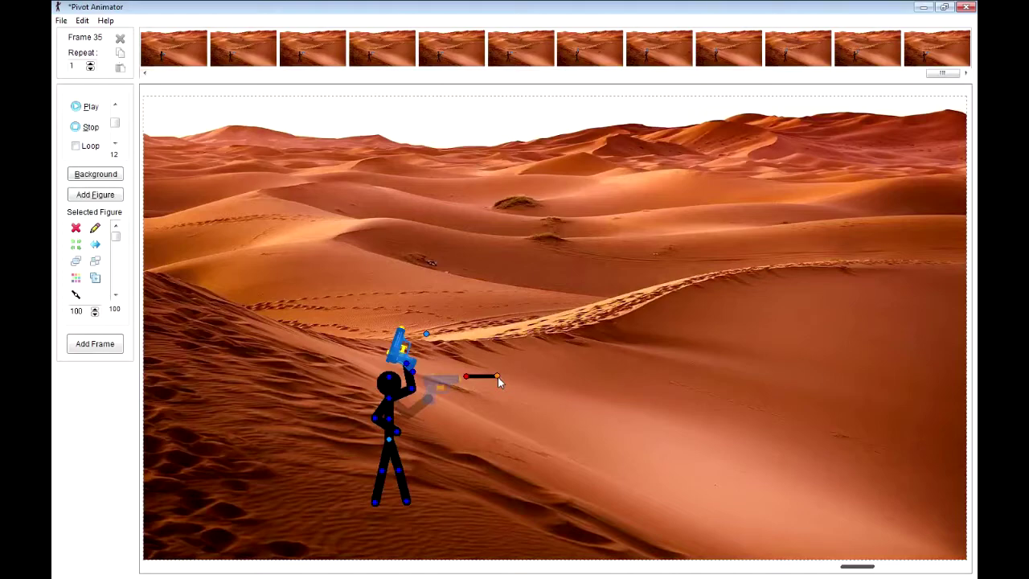
click(95, 343)
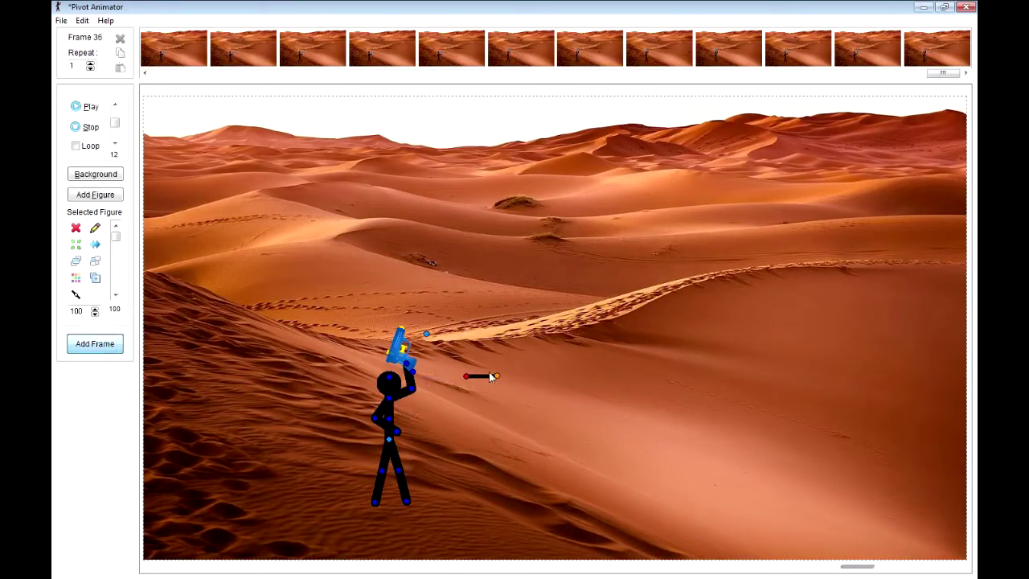
Move the bullet forward past mid-desert, raise the arm slightly with the water gun tilted further back, and add frame 36.
drag(496, 379, 728, 377)
mouse_move(406, 364)
mouse_down()
mouse_move(415, 363)
mouse_move(407, 383)
mouse_move(419, 374)
mouse_up()
click(414, 373)
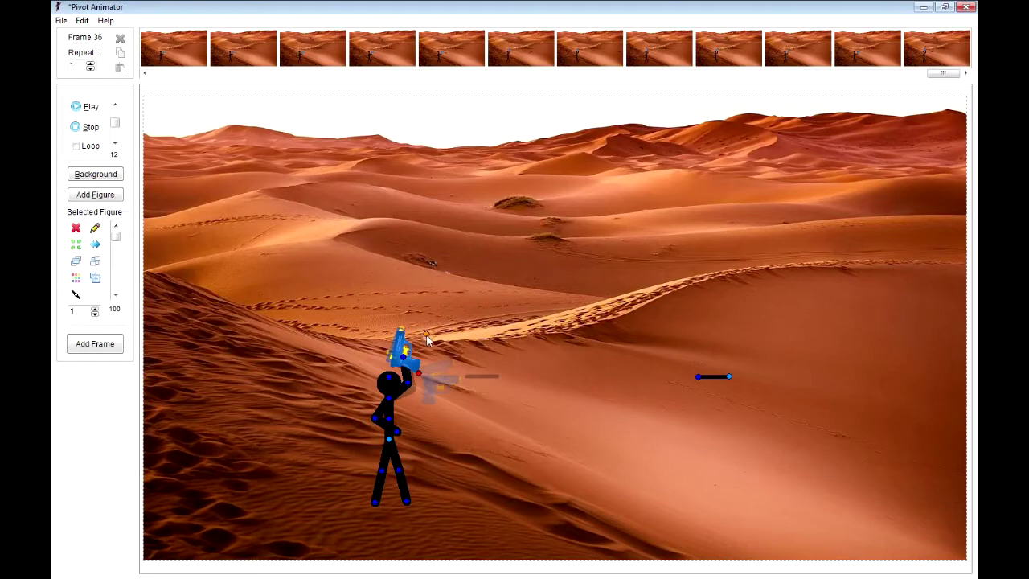
drag(427, 335, 420, 329)
click(110, 344)
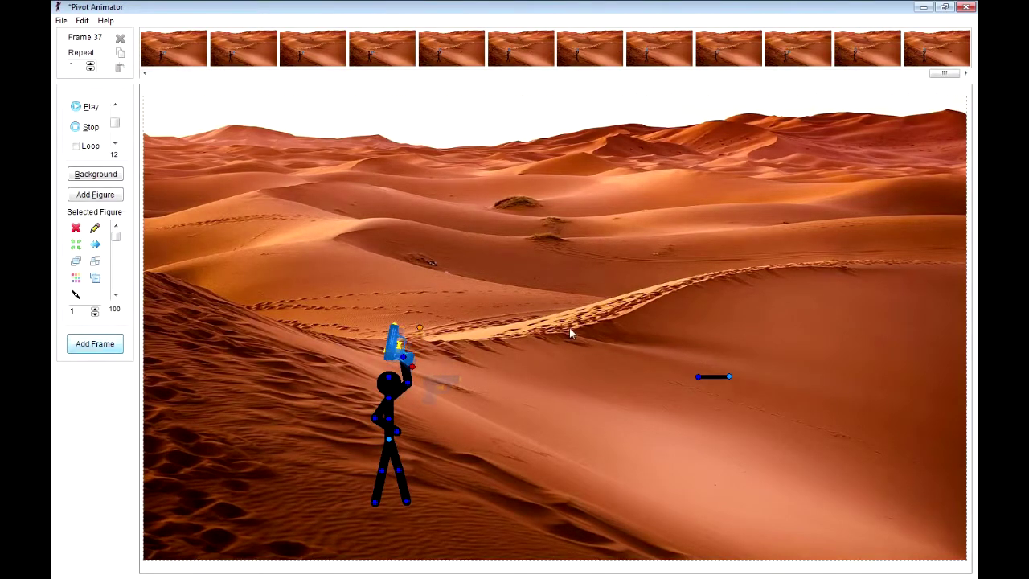
Move the bullet near the desert's right edge, tilt the raised water gun slightly forward, and add frame 37.
drag(729, 376, 950, 382)
drag(408, 383, 412, 386)
drag(419, 328, 428, 330)
drag(427, 373, 411, 364)
click(95, 343)
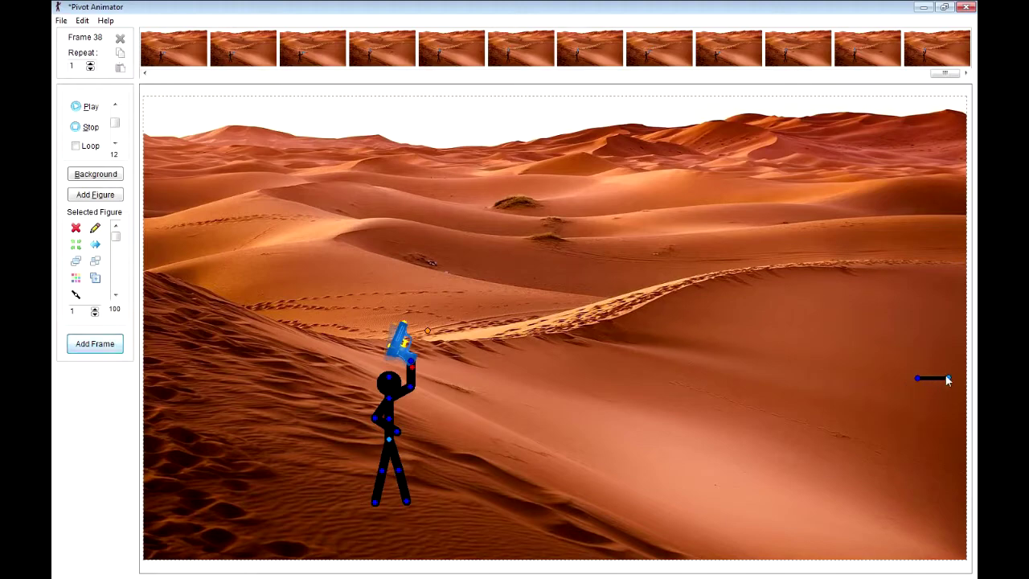
Move the bullet off the canvas below the background, lower the forearm and water gun forward, and add frame 38.
drag(916, 378, 871, 565)
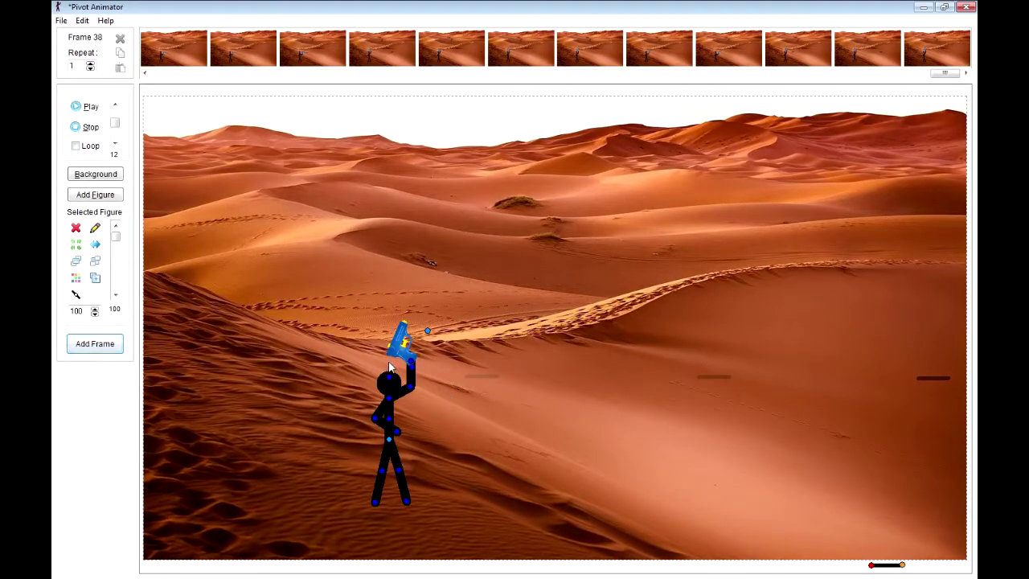
click(413, 393)
drag(412, 391, 414, 394)
drag(427, 330, 433, 337)
drag(417, 374, 449, 354)
click(104, 343)
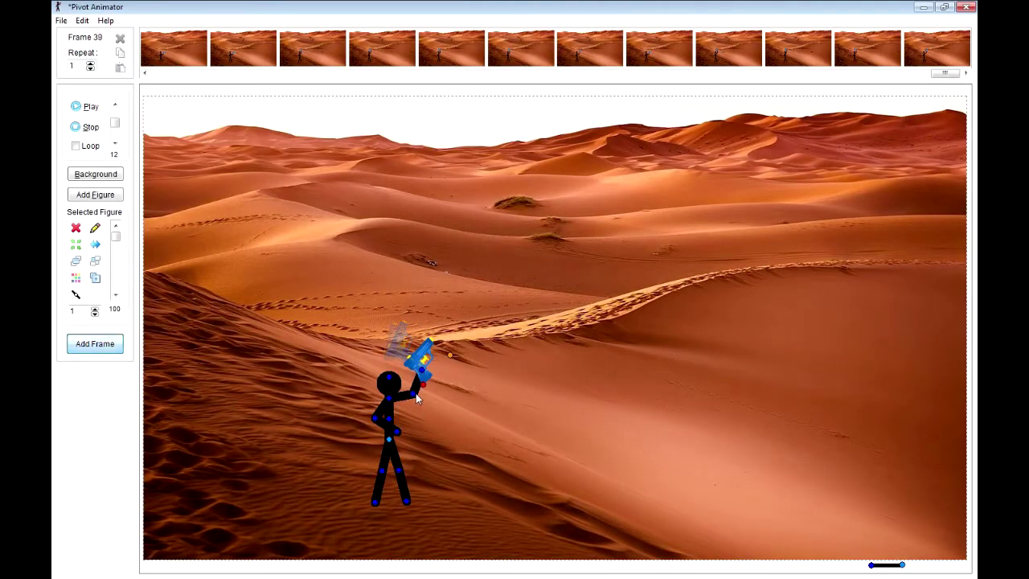
Lower the arm and water gun in two small stages and shift the head slightly forward, adding frames 39 and 40.
drag(415, 395, 463, 381)
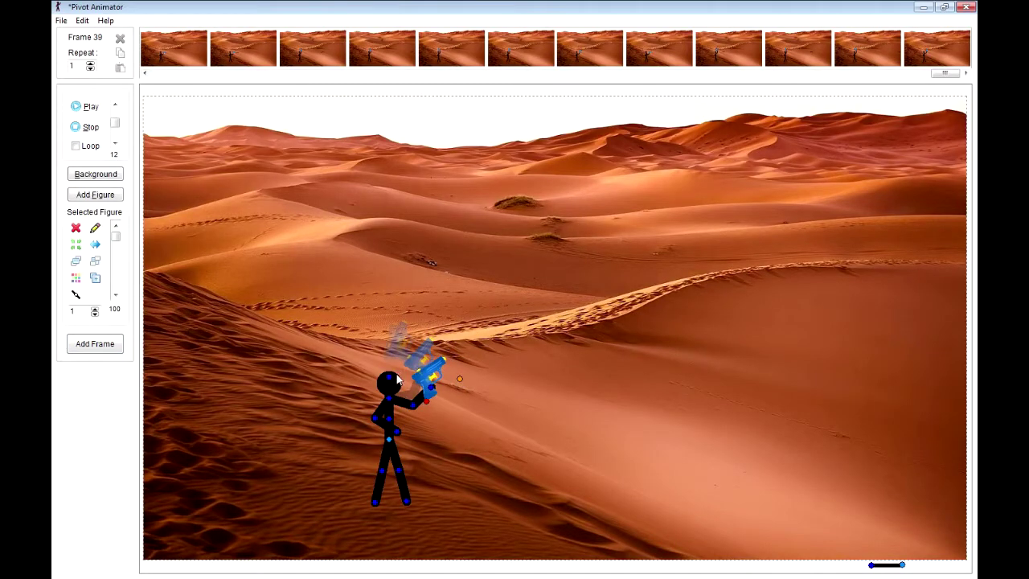
click(395, 380)
click(113, 344)
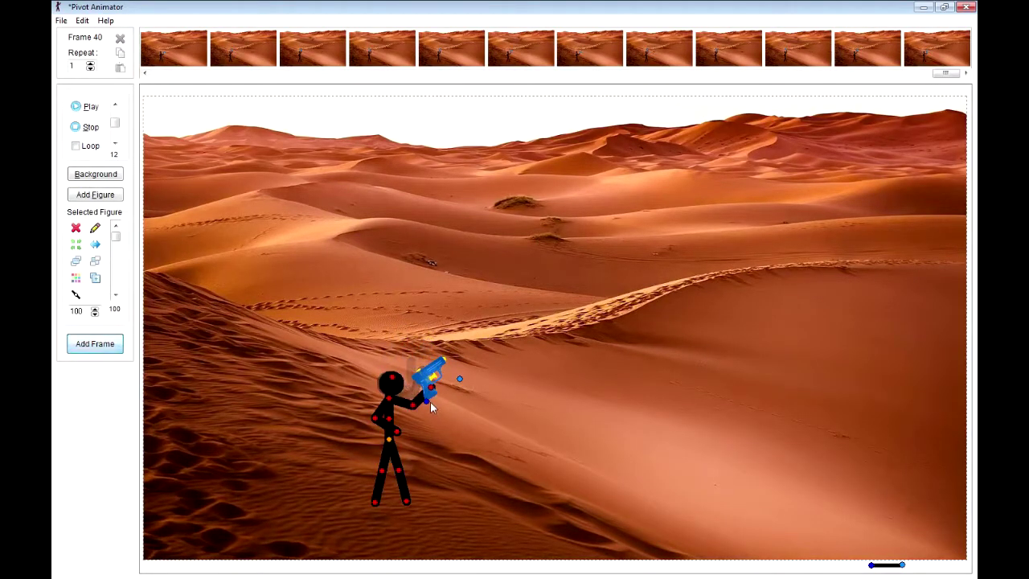
drag(427, 401, 462, 386)
click(394, 381)
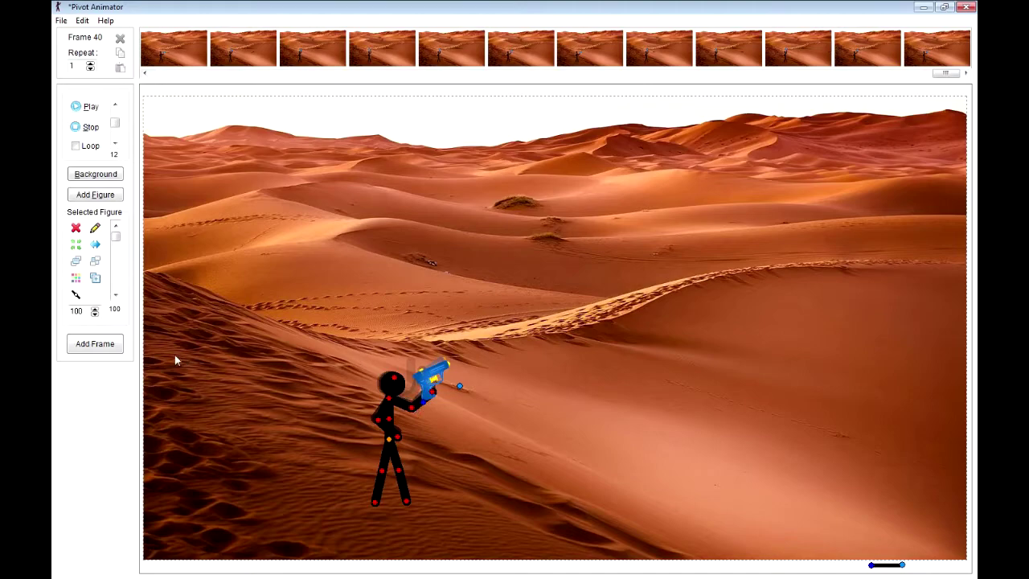
click(94, 343)
Lower the figure's forearm, rotate the water gun until it points level, and add frame 41.
drag(378, 419, 383, 421)
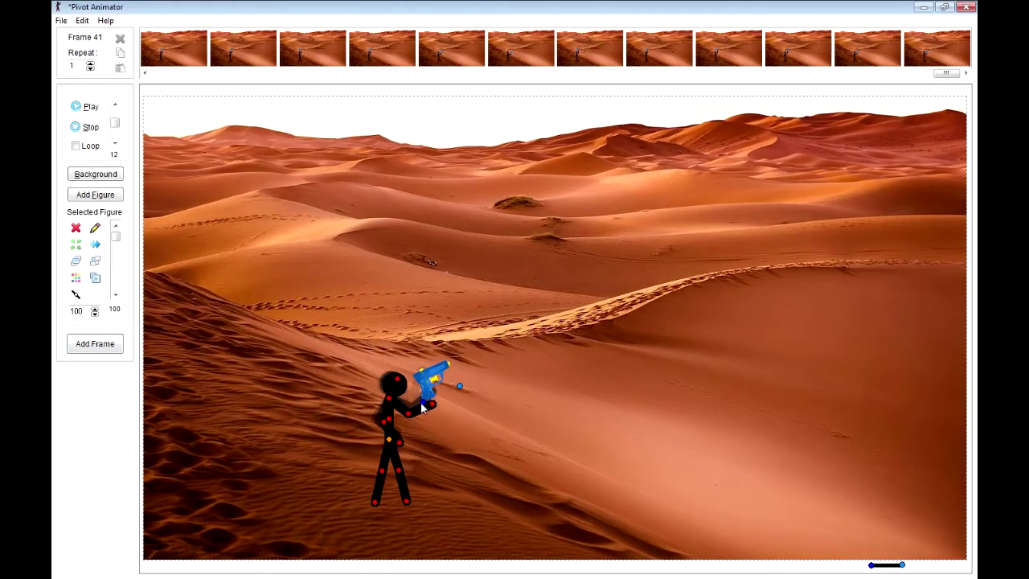
click(422, 405)
drag(462, 384, 462, 411)
click(103, 345)
Tilt the figure's head back upright while it holds the level water gun, adding frames 42 through 45.
click(398, 385)
click(112, 349)
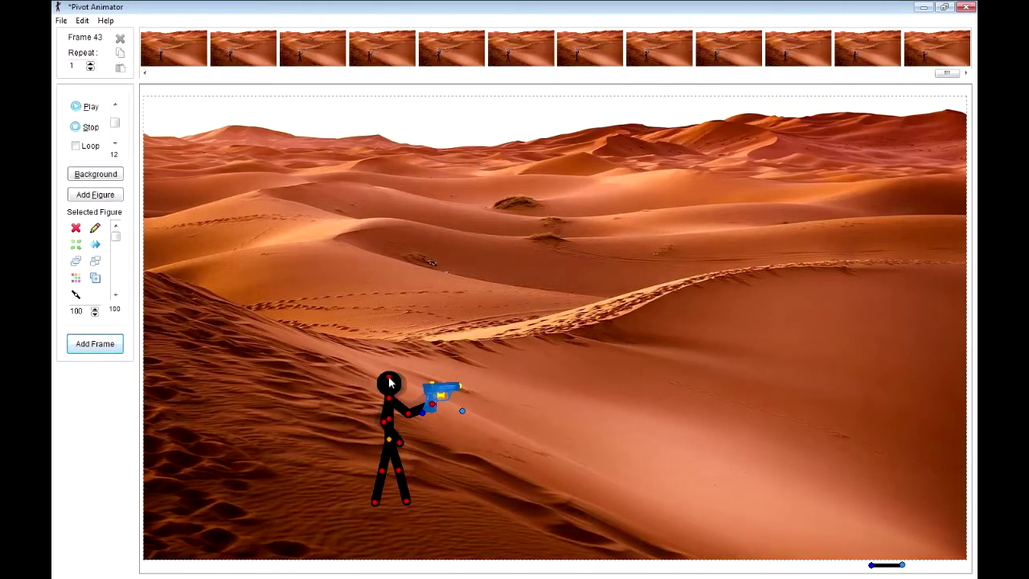
click(93, 350)
Play back the animation, lower the forearm and water gun to waist height, and add frame 46.
click(85, 107)
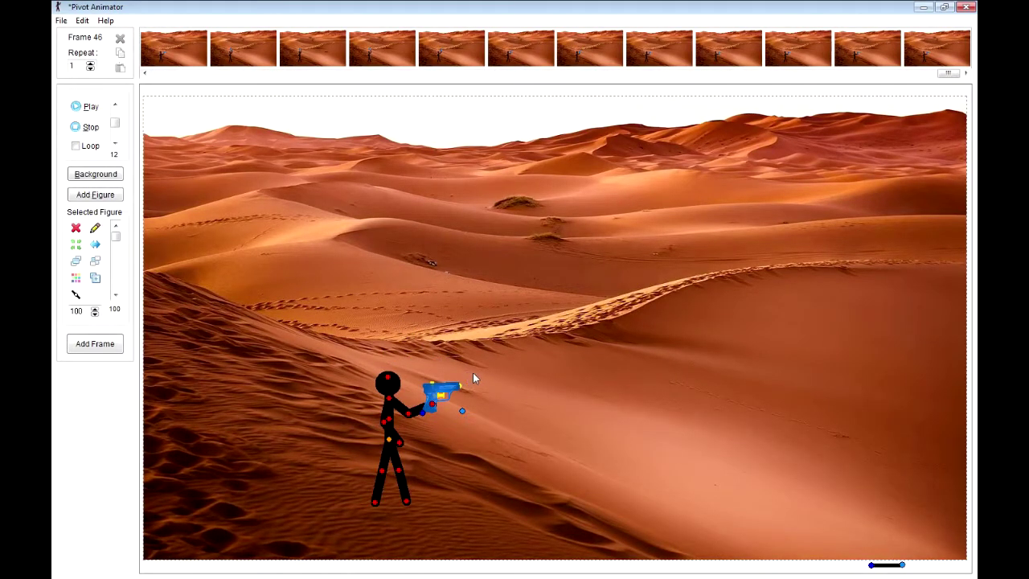
drag(409, 414, 461, 417)
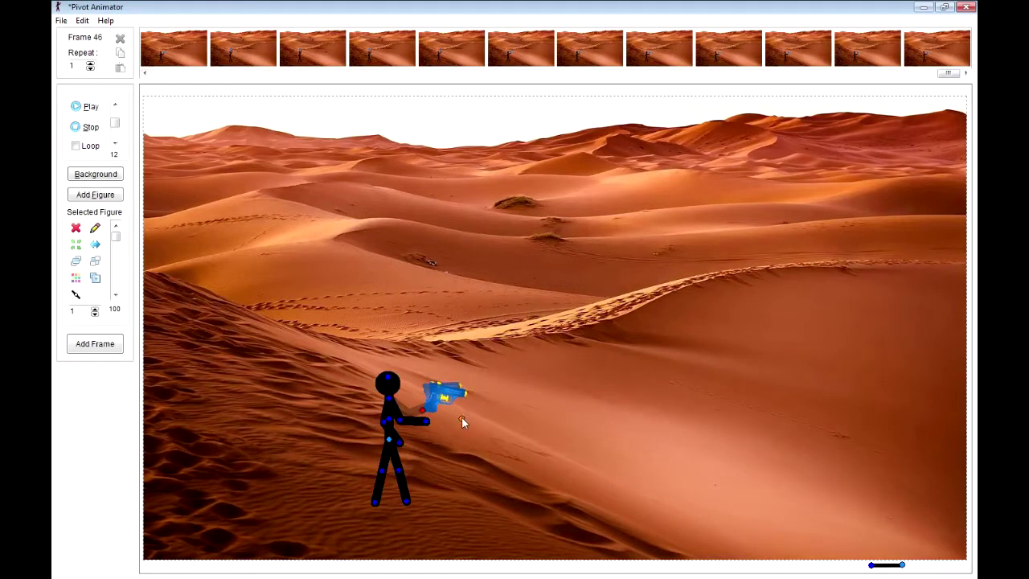
click(110, 352)
Add a second Default stick figure to the scene and colour it bright green.
click(104, 196)
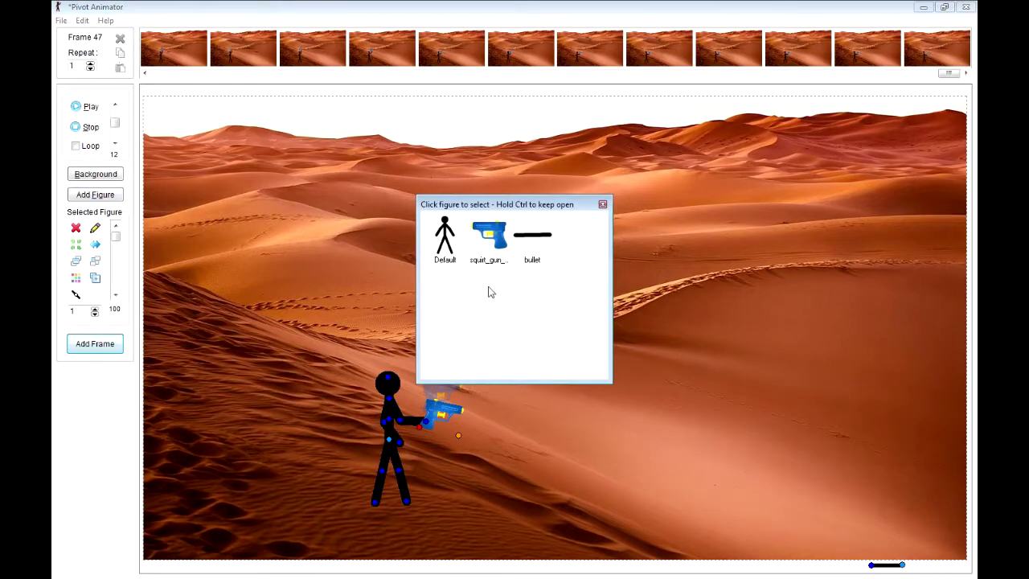
click(443, 255)
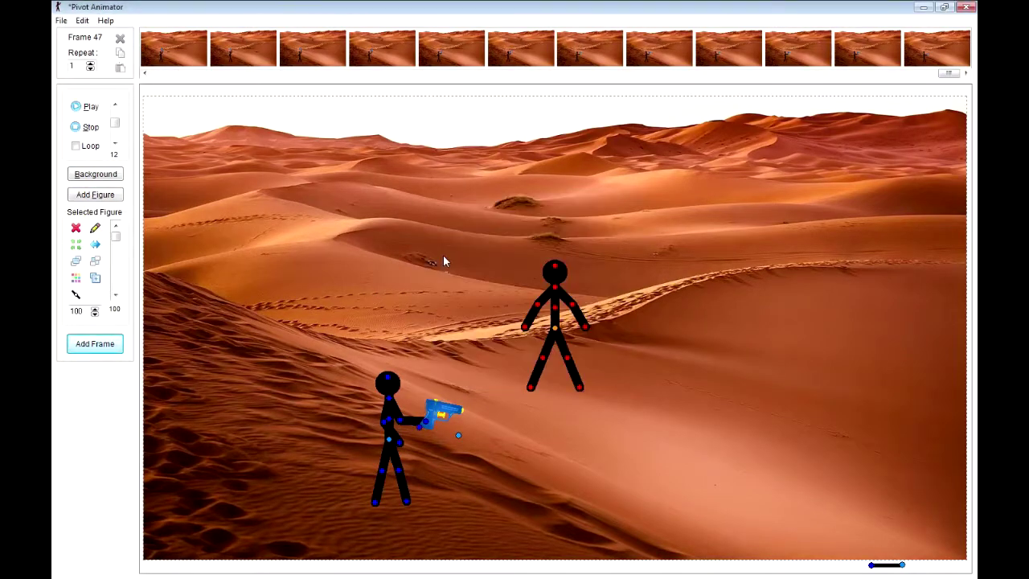
click(76, 277)
click(489, 188)
click(467, 319)
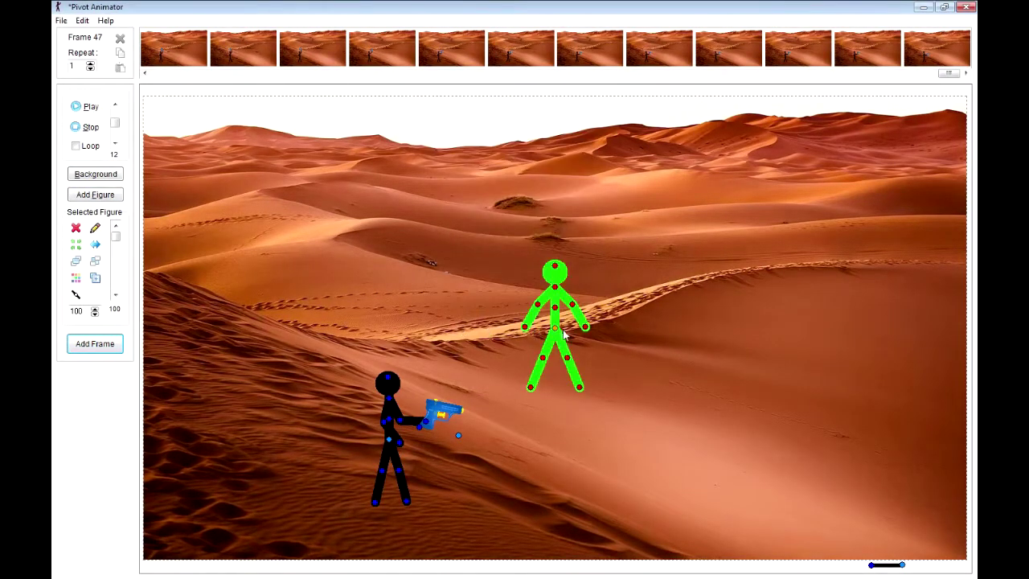
Move the green figure down to ground level facing the gun holder and add frames 47 through 49.
drag(555, 331, 505, 435)
click(90, 346)
click(89, 348)
click(89, 348)
Lower the black figure's arm and water gun to its hip, pull in the green figure's near arm, and add frame 50.
drag(400, 420, 384, 424)
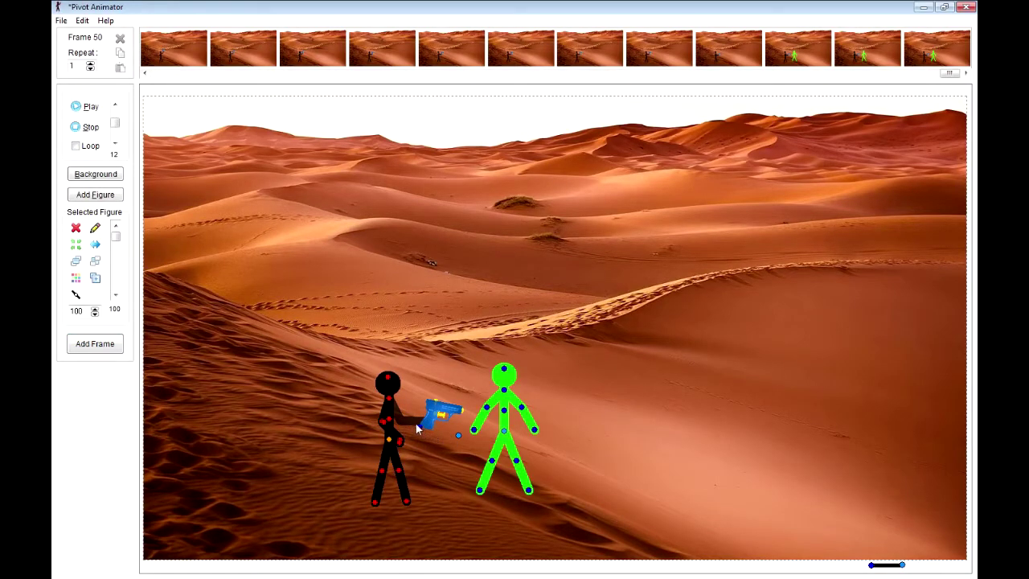
drag(419, 426, 414, 474)
click(95, 343)
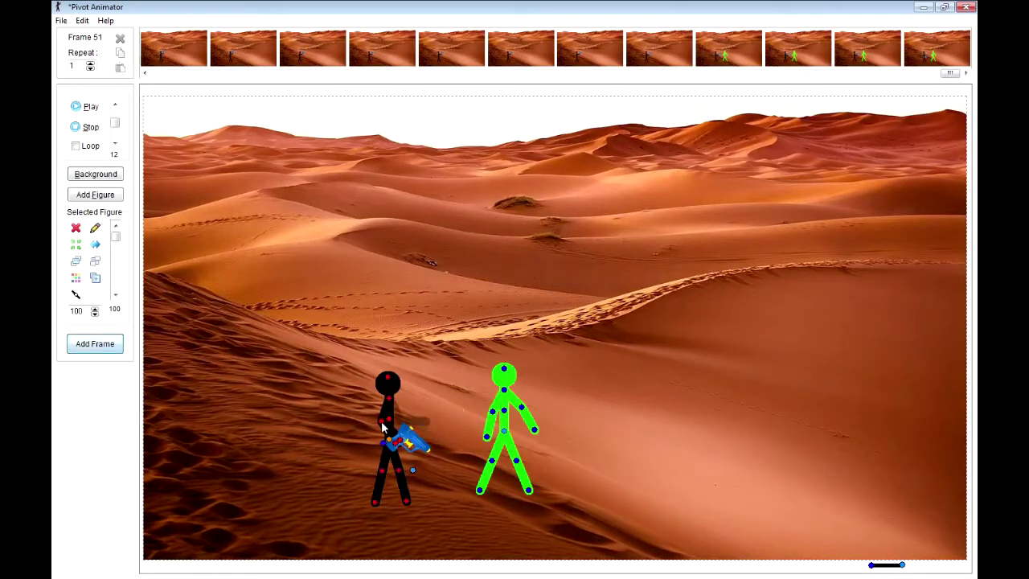
Move the water gun behind the black figure into its rear hand and let the front arm hang forward.
mouse_move(394, 438)
mouse_down()
mouse_move(382, 434)
mouse_move(393, 434)
mouse_up()
drag(412, 470, 363, 481)
drag(367, 407, 392, 431)
Walk the green figure a step closer to the black figure and add frame 51.
click(497, 419)
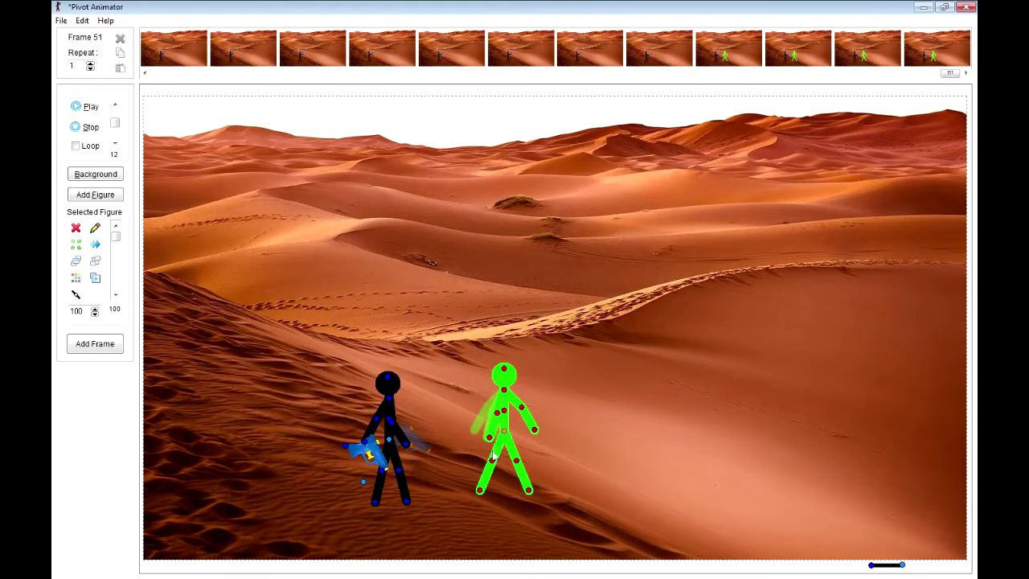
drag(505, 433, 480, 505)
click(108, 342)
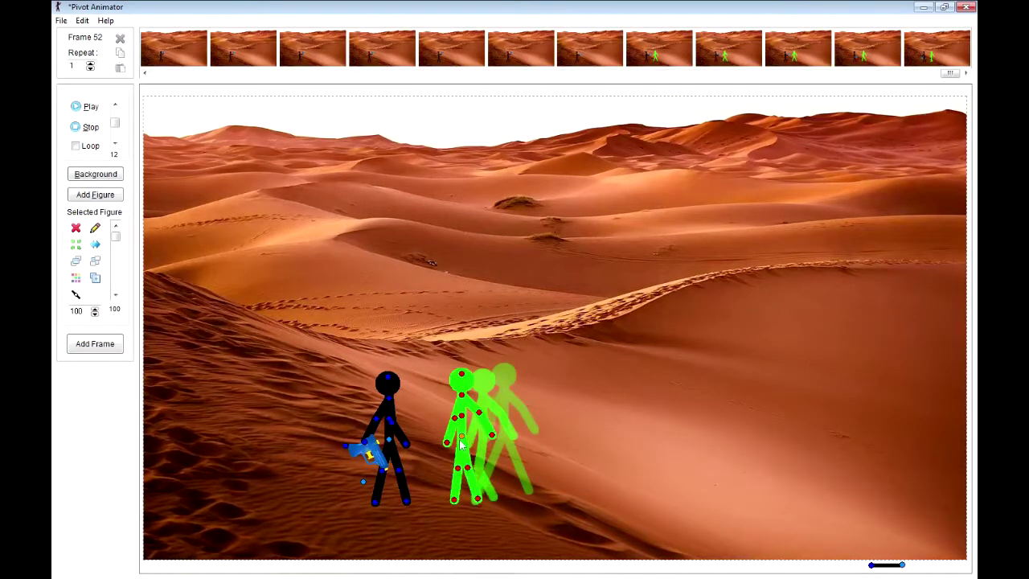
Bring the green figure's arms to its sides, nudge the black figure's head and free arm forward, and add frame 52.
drag(480, 415, 461, 419)
click(391, 382)
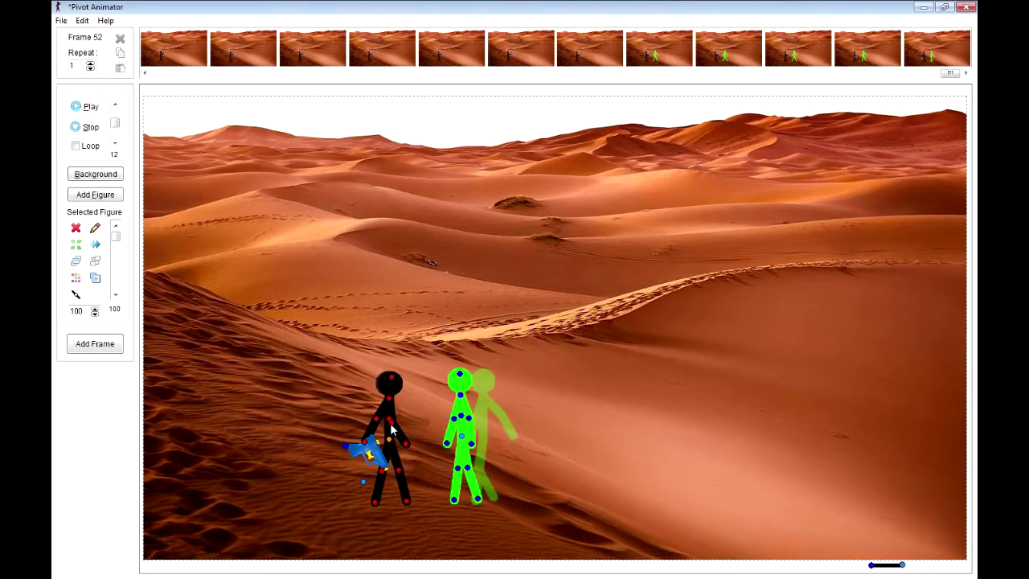
drag(391, 429, 397, 434)
click(108, 343)
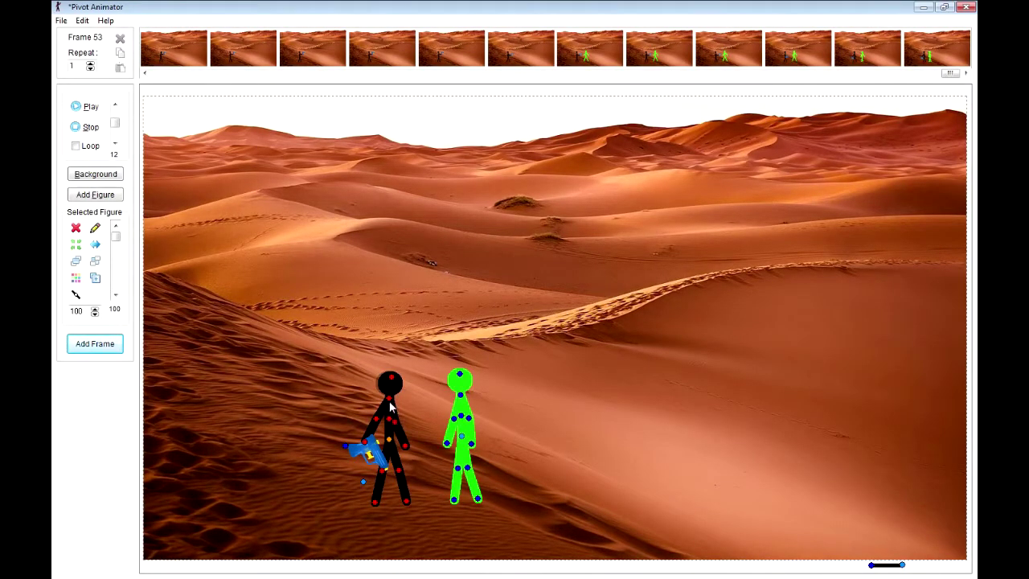
Bend the black figure's free arm and draw it back behind its head, adding frames 53 and 54.
drag(398, 426, 378, 419)
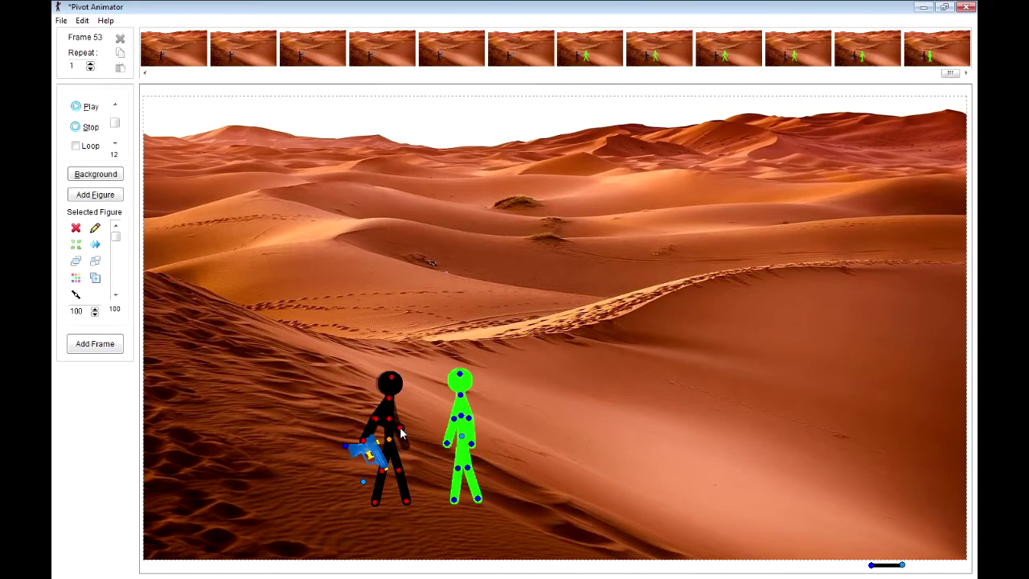
click(100, 346)
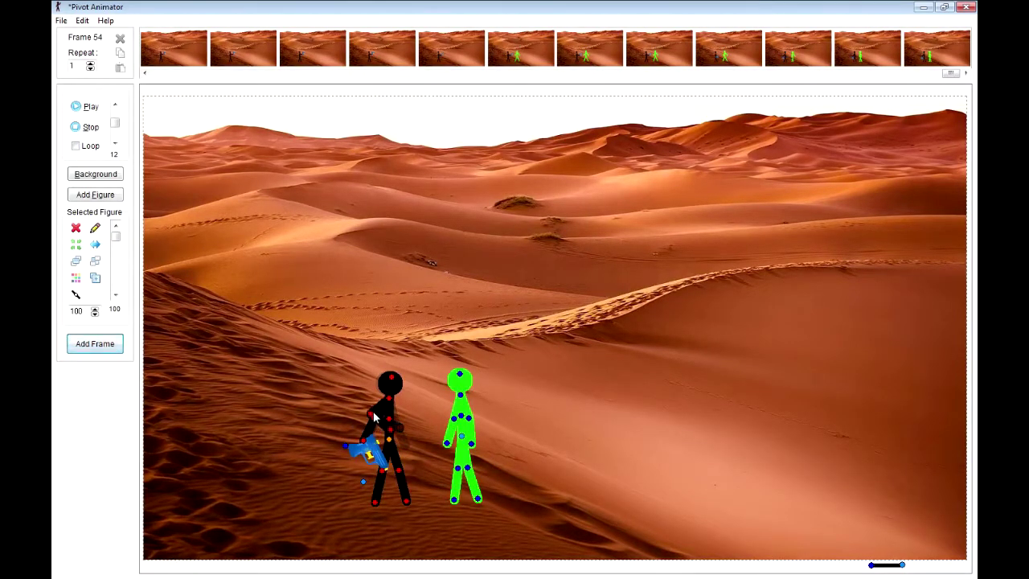
drag(374, 414, 381, 392)
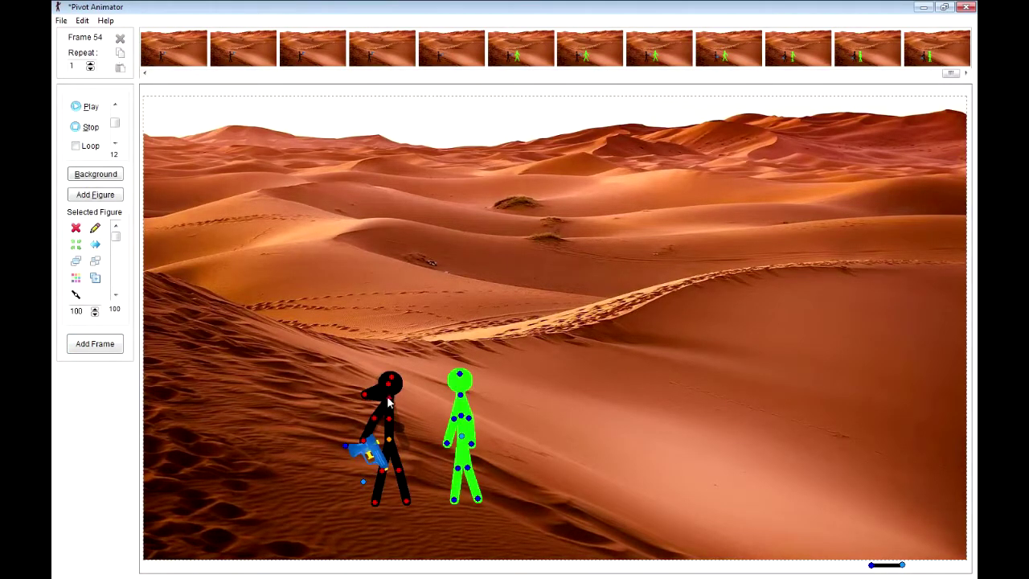
click(112, 347)
Extend the black figure's arm straight out to the green figure, move the green figure closer, and add frame 55.
drag(367, 398, 416, 400)
drag(463, 436, 452, 438)
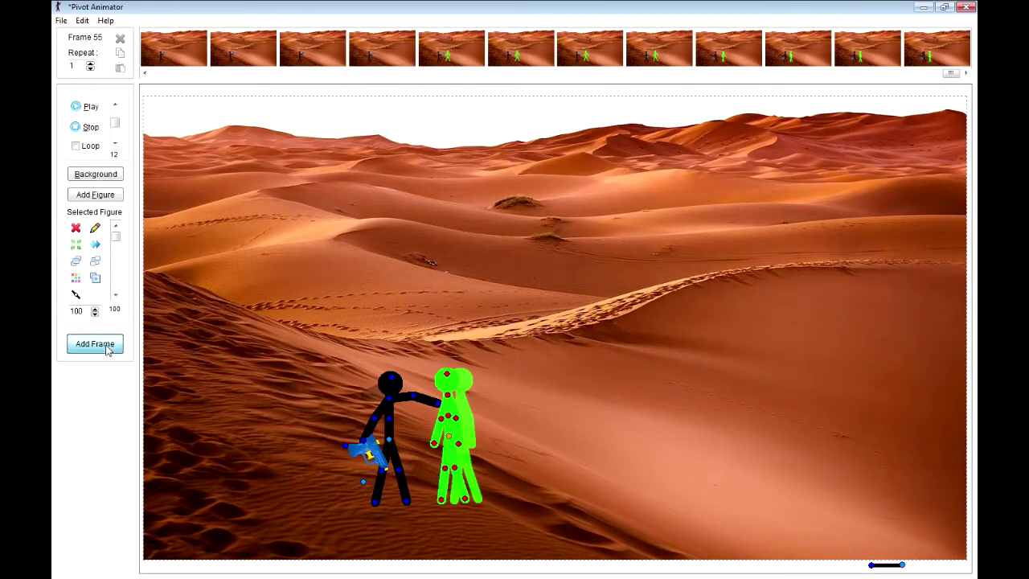
click(109, 346)
Lower the black figure's arm to its side, tuck in the green figure's arms and lean it back, adding frames 56 and 57.
drag(447, 416, 397, 434)
click(94, 343)
click(451, 419)
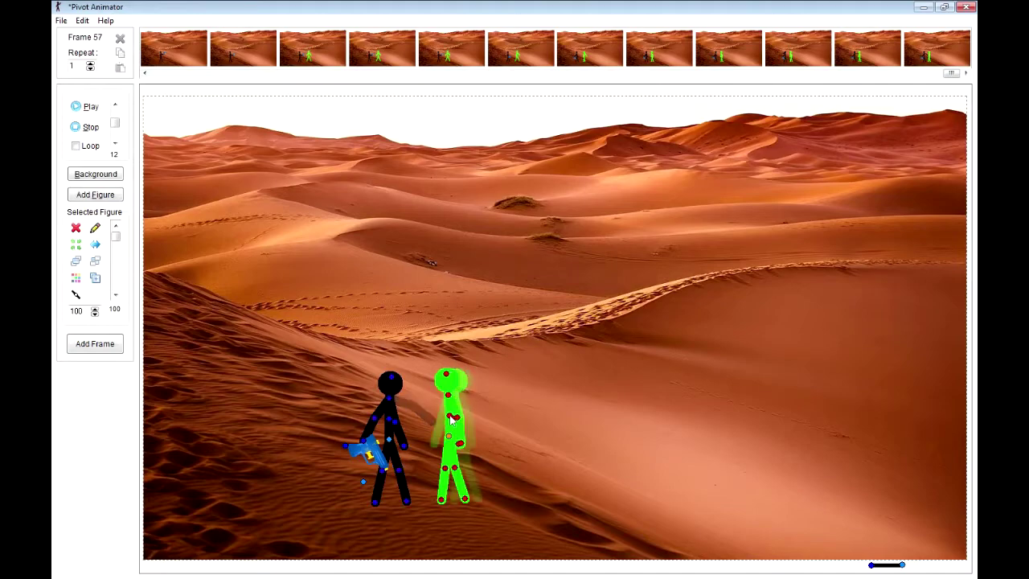
click(100, 346)
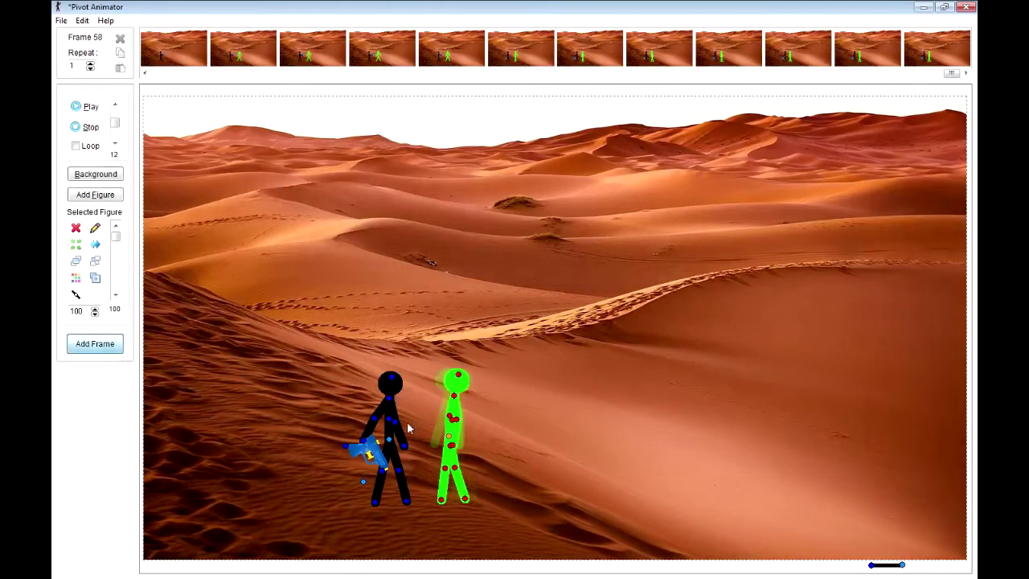
Swing the black figure's free arm back up behind its head, adding frames 58 and 59.
drag(402, 426, 366, 386)
click(103, 347)
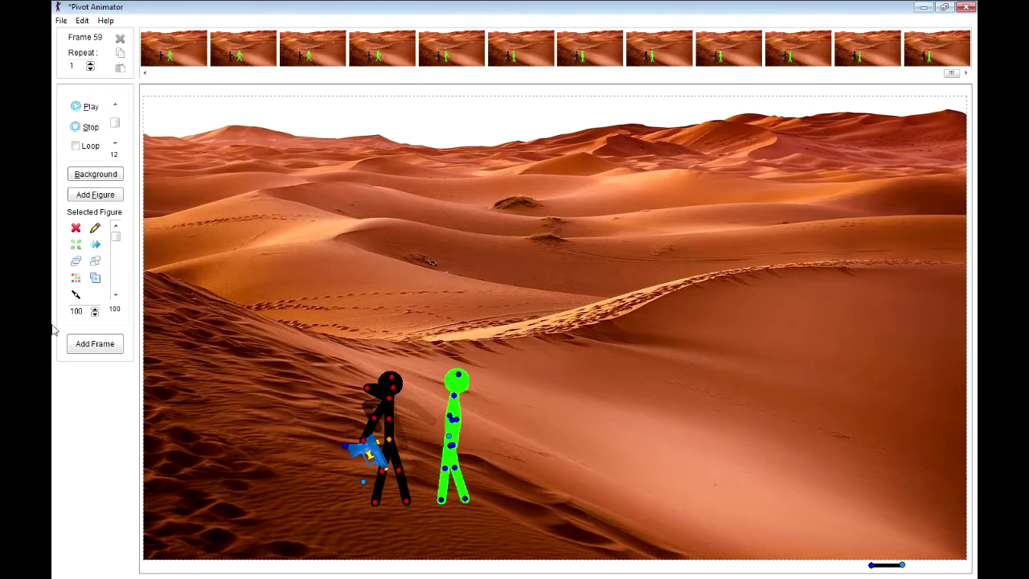
click(93, 344)
Swing the black figure's arm at the green figure, lean it forward with the arm down, and adjust the green figure, adding frames 60 and 61.
click(454, 420)
drag(453, 421, 451, 419)
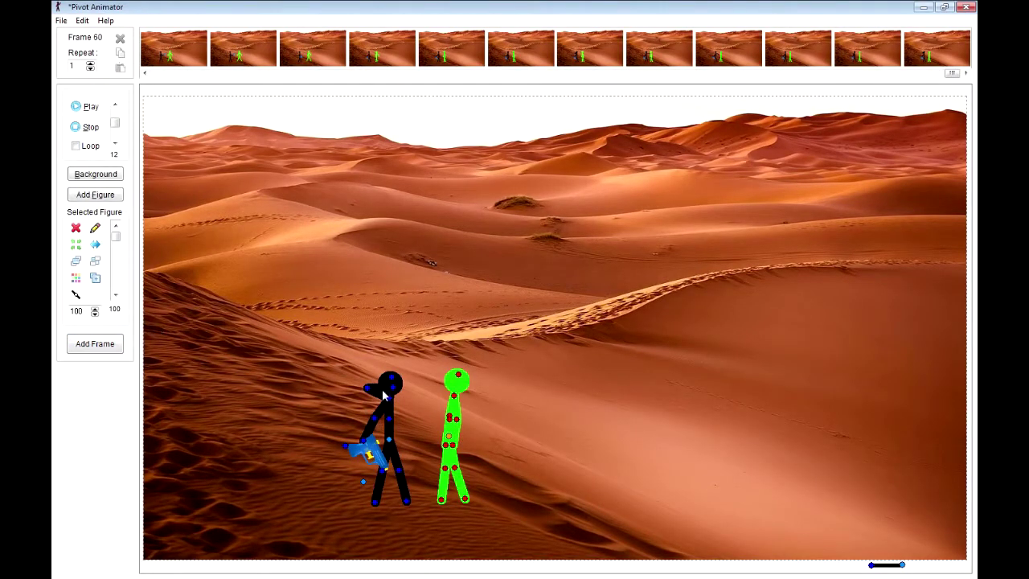
drag(384, 394, 398, 425)
click(454, 402)
mouse_move(454, 400)
mouse_down()
mouse_move(463, 415)
mouse_move(451, 415)
mouse_move(452, 395)
mouse_move(429, 419)
mouse_move(421, 463)
mouse_move(399, 424)
mouse_move(453, 412)
mouse_move(450, 401)
mouse_up()
click(116, 351)
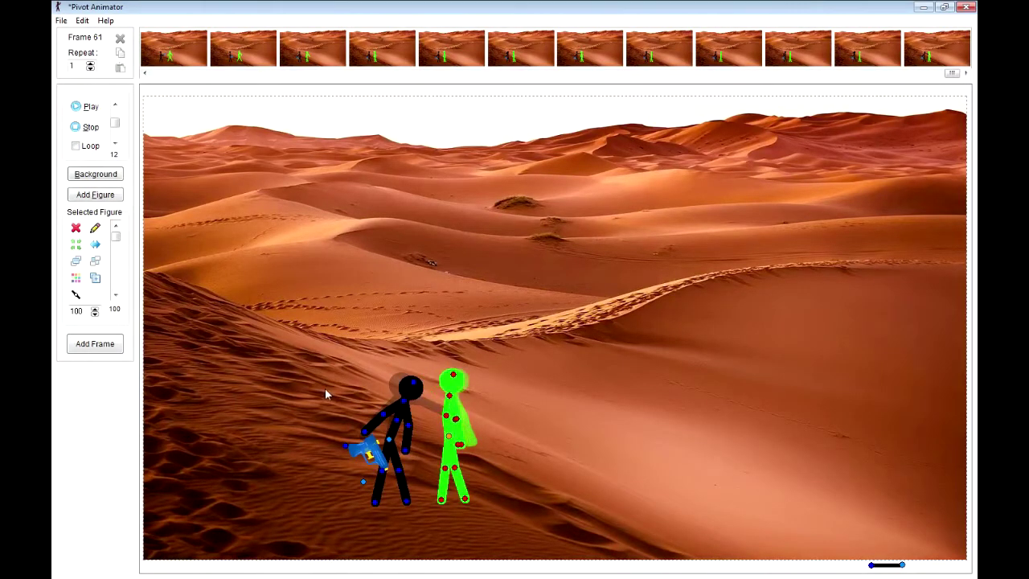
click(106, 344)
Straighten the black figure back upright and add frames 62 through 65.
drag(406, 428, 386, 418)
click(119, 346)
click(106, 344)
click(94, 344)
click(120, 343)
Move the black figure's front hand slightly forward, hold the pose for frames 66 through 68, and play back the animation.
drag(410, 452, 413, 441)
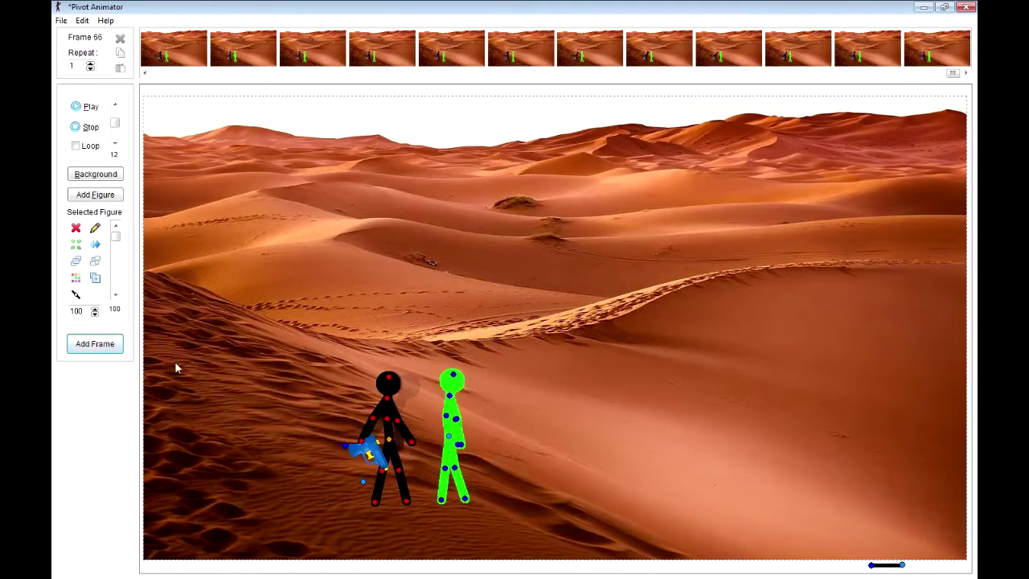
click(113, 349)
click(113, 349)
click(113, 350)
click(85, 107)
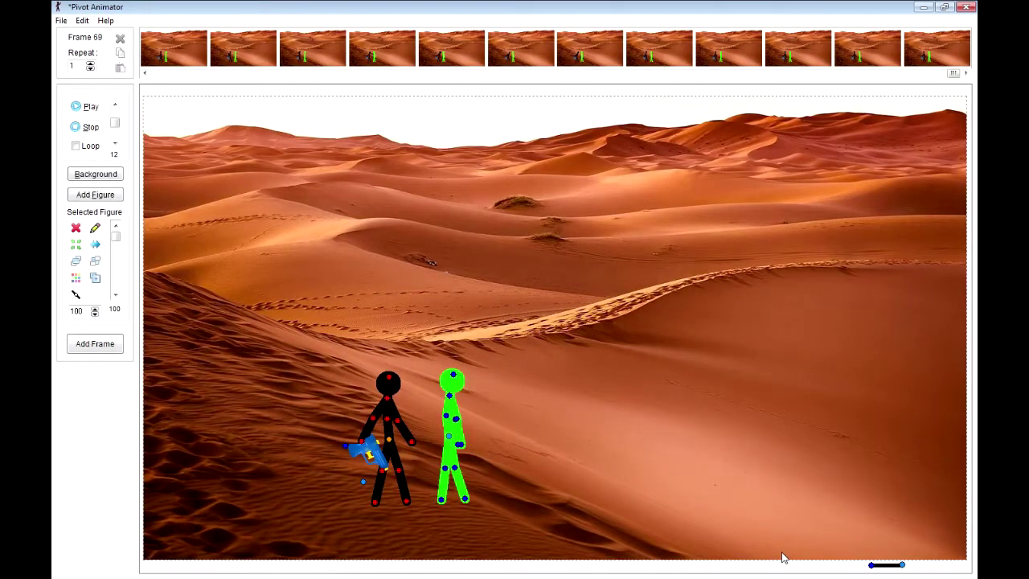
Bend the green figure over toward the black figure in stages with its legs apart, adding frames 69 through 71.
click(455, 381)
click(116, 347)
drag(465, 497, 459, 466)
mouse_move(452, 418)
mouse_down()
mouse_move(440, 421)
mouse_move(417, 388)
mouse_move(409, 402)
mouse_move(449, 413)
mouse_move(445, 446)
mouse_move(441, 421)
mouse_up()
click(95, 344)
click(109, 345)
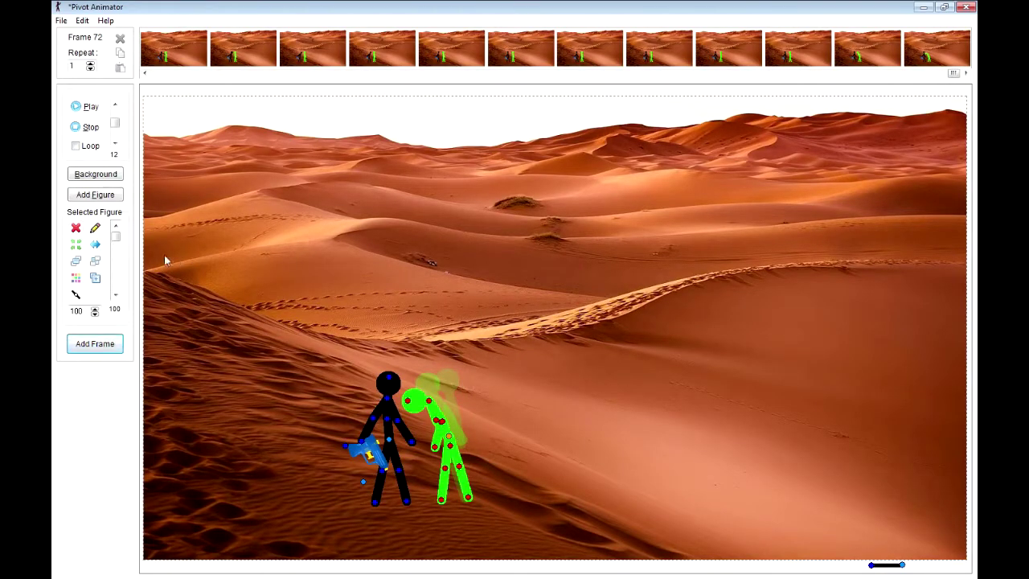
Flip the bent green figure to face away and add frame 72, then bring its legs together and add frame 73.
click(100, 250)
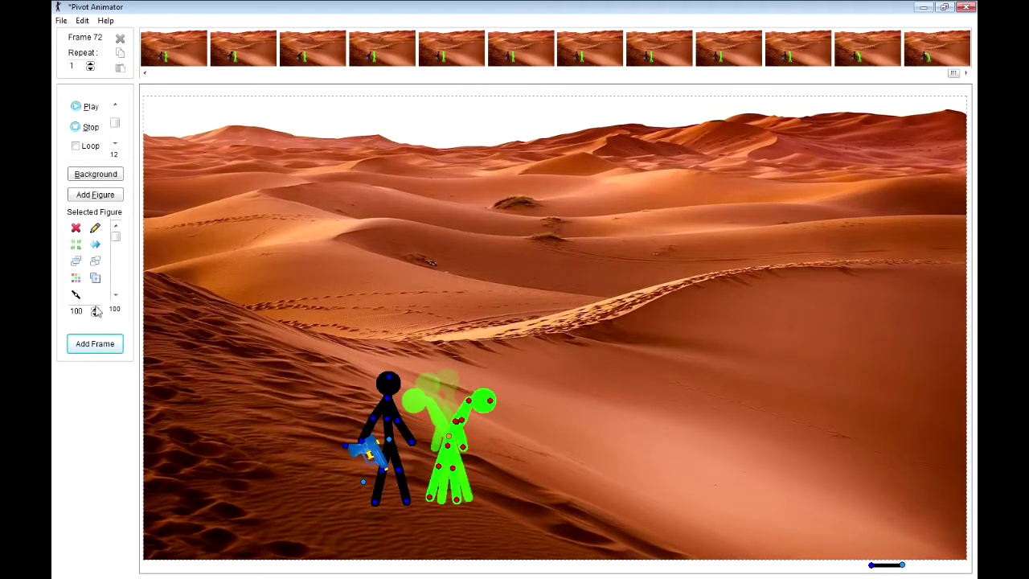
click(110, 350)
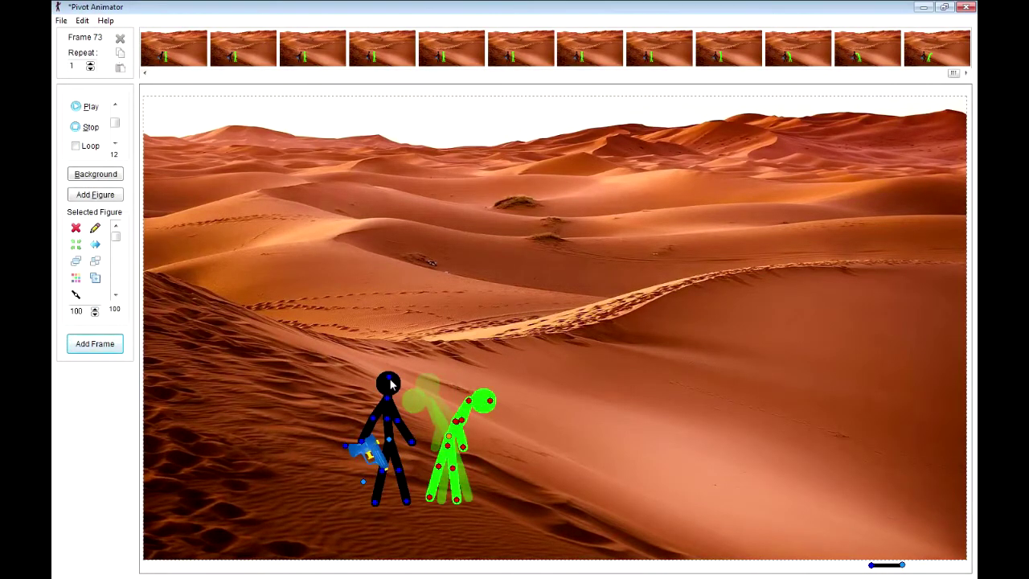
drag(441, 468, 444, 468)
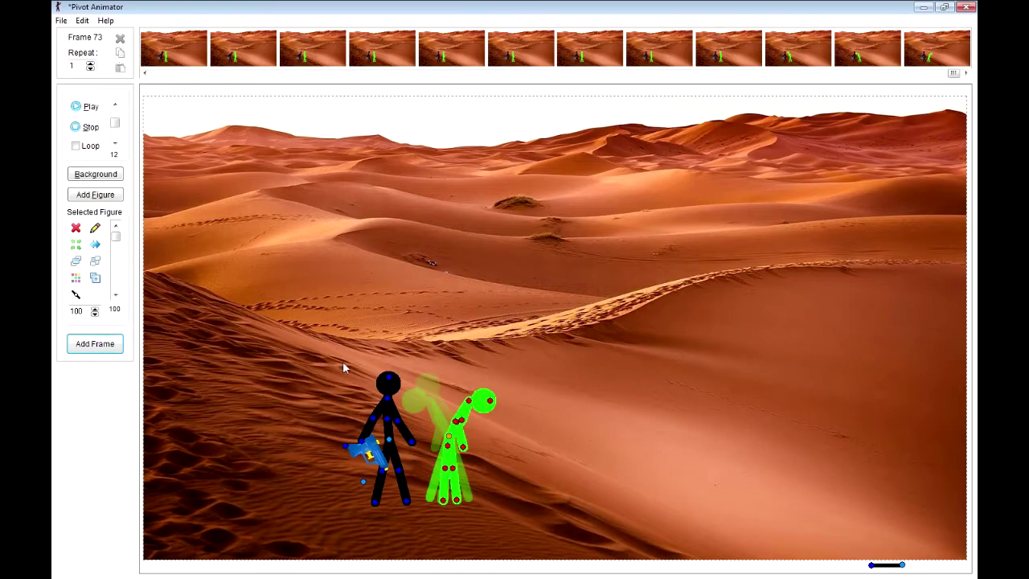
click(105, 344)
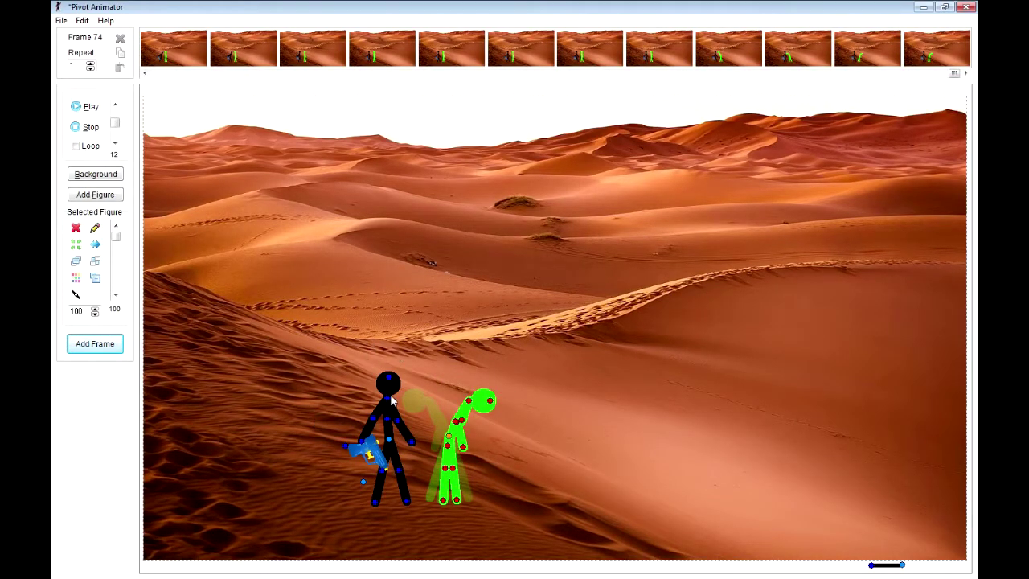
Tilt the black figure's head back away from the green figure and add frames 74 and 75.
drag(390, 384, 353, 383)
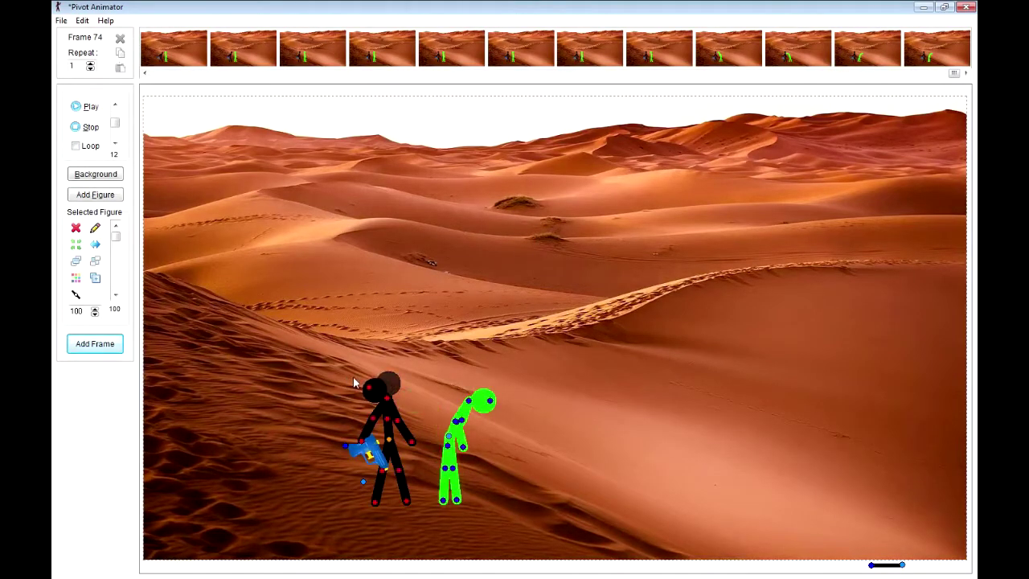
click(112, 349)
click(106, 345)
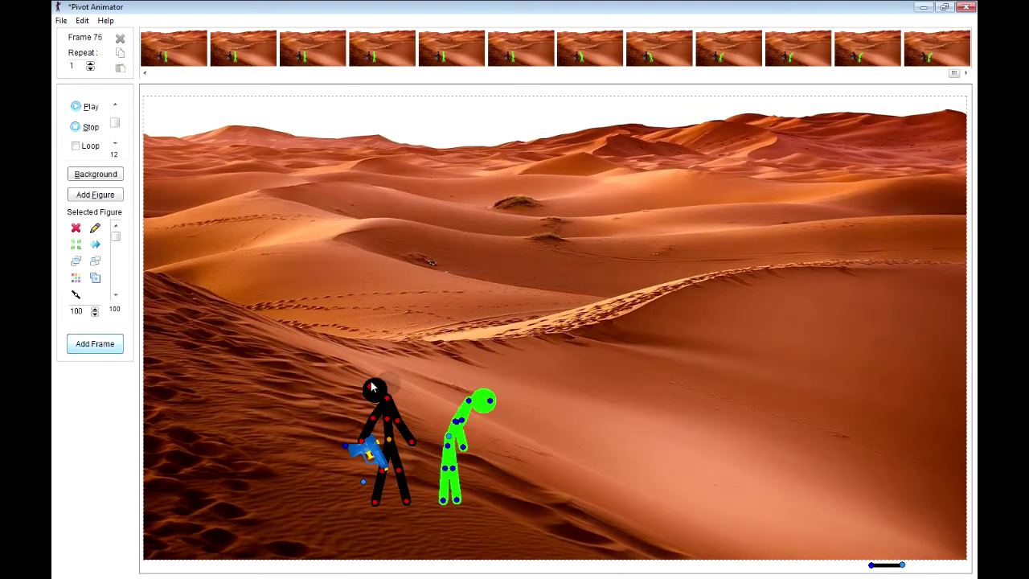
Tilt the black figure's head forward toward the green figure and add frames 76 through 78.
drag(371, 387, 400, 392)
click(96, 351)
click(96, 351)
click(97, 351)
Adjust the black figure's forward head tilt slightly and hold the pose for frames 79 through 84.
mouse_move(408, 392)
mouse_down()
mouse_move(376, 389)
mouse_move(398, 390)
mouse_up()
click(95, 343)
click(95, 343)
click(95, 343)
click(106, 346)
click(106, 346)
click(106, 346)
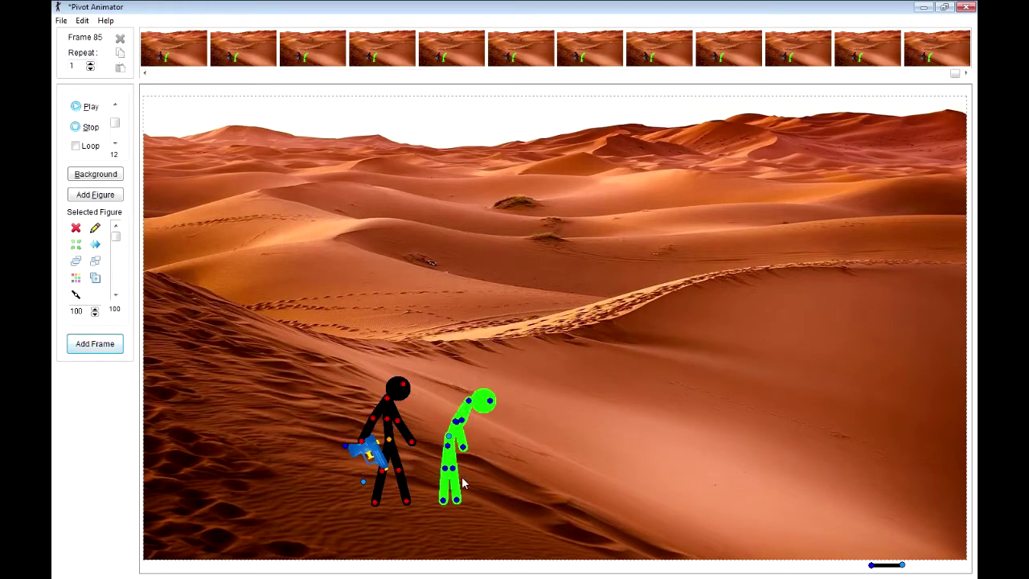
Move the green figure away from the black figure in running poses with a leg kicked back, adding frames 85 and 86.
drag(449, 435, 505, 438)
drag(444, 467, 622, 486)
click(109, 342)
click(91, 346)
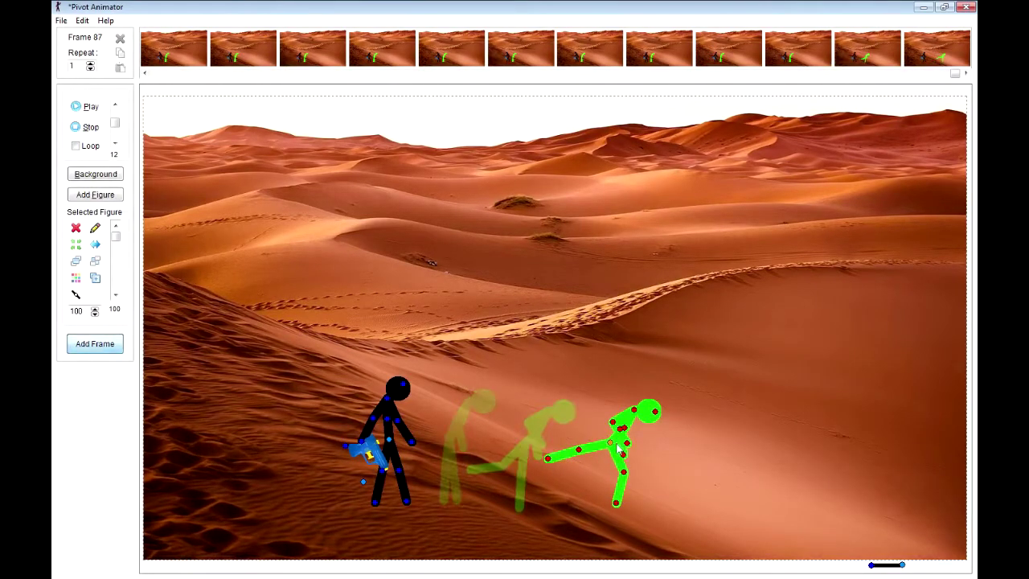
Advance the green figure across the desert in two more running strides, adding frames 87 and 88.
drag(614, 446, 732, 443)
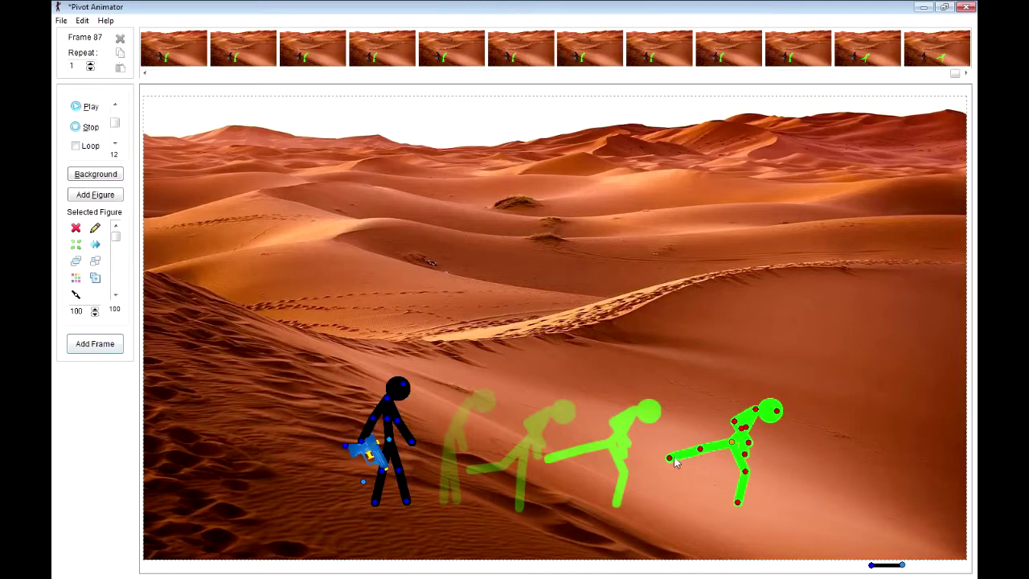
drag(671, 458, 827, 467)
click(93, 344)
drag(850, 423, 871, 434)
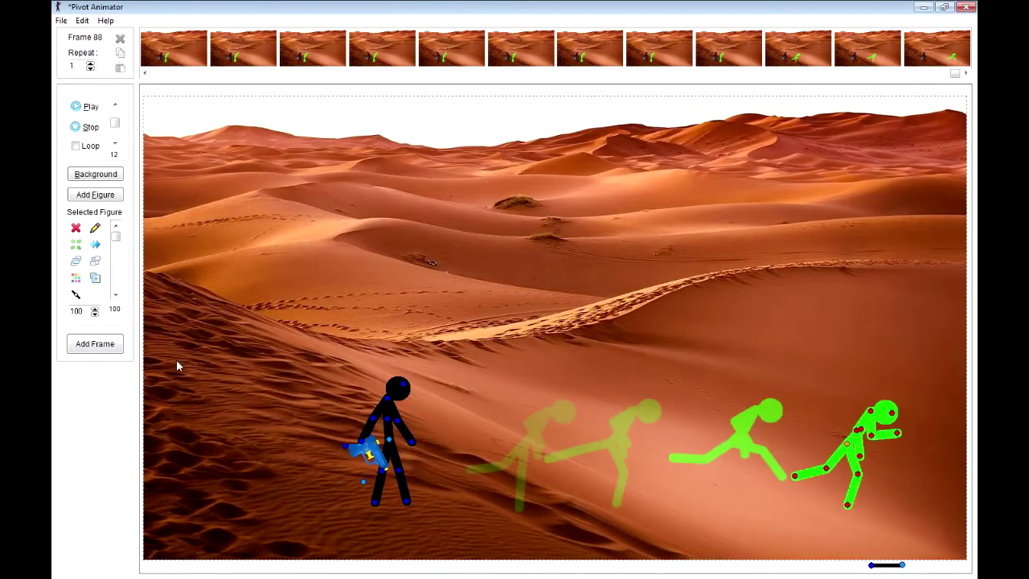
click(121, 347)
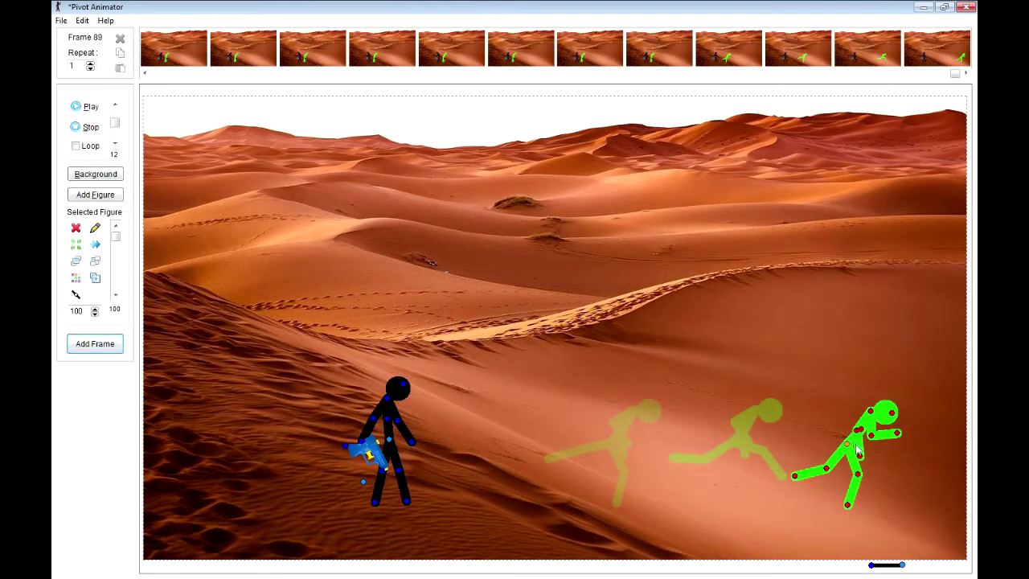
Run the green figure out past the canvas's right edge from frame 89 on, adding frames until only the black figure is left in the scene.
drag(848, 446, 956, 474)
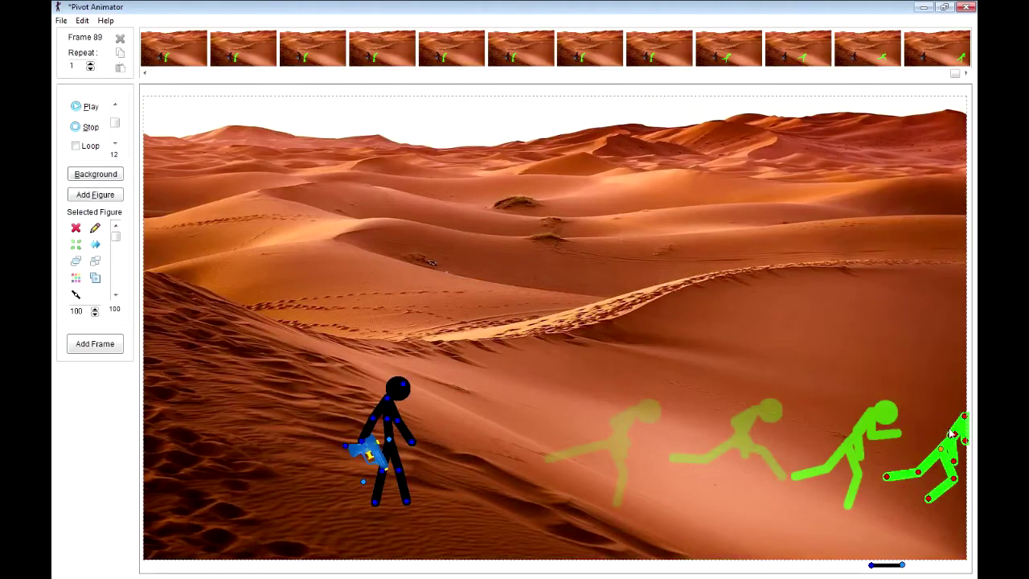
drag(952, 434, 964, 492)
click(96, 344)
click(95, 343)
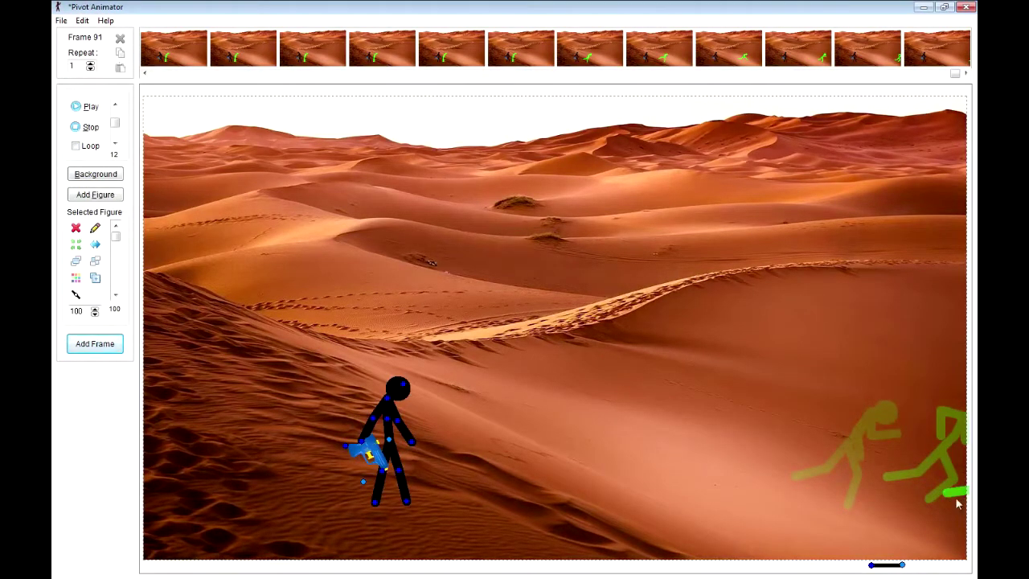
click(96, 344)
click(95, 343)
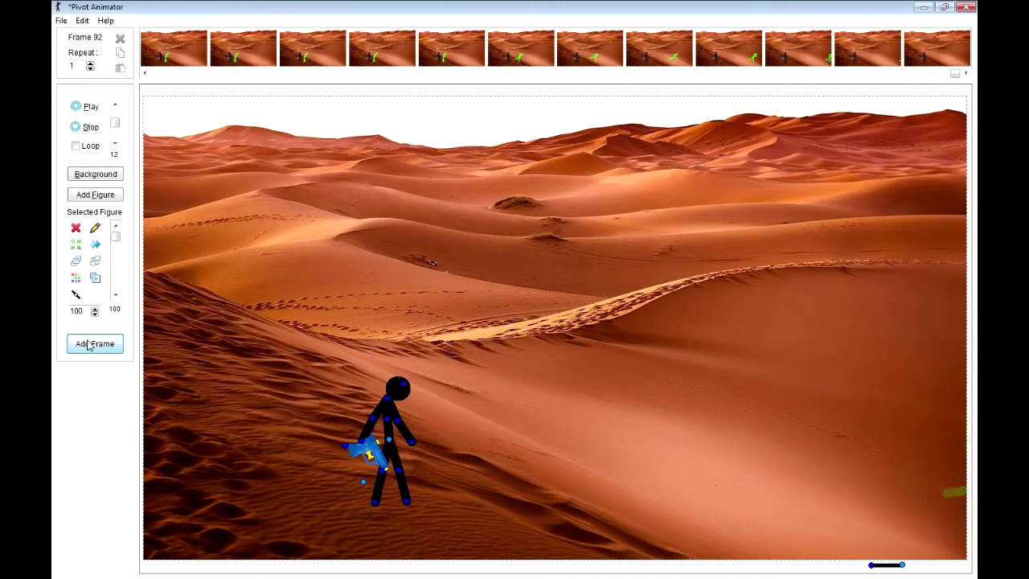
click(95, 343)
Straighten the black figure's head and hold the pose through frame 103, and play back the animation.
drag(405, 387, 390, 382)
click(95, 343)
click(95, 343)
click(82, 345)
click(81, 345)
click(80, 345)
click(81, 345)
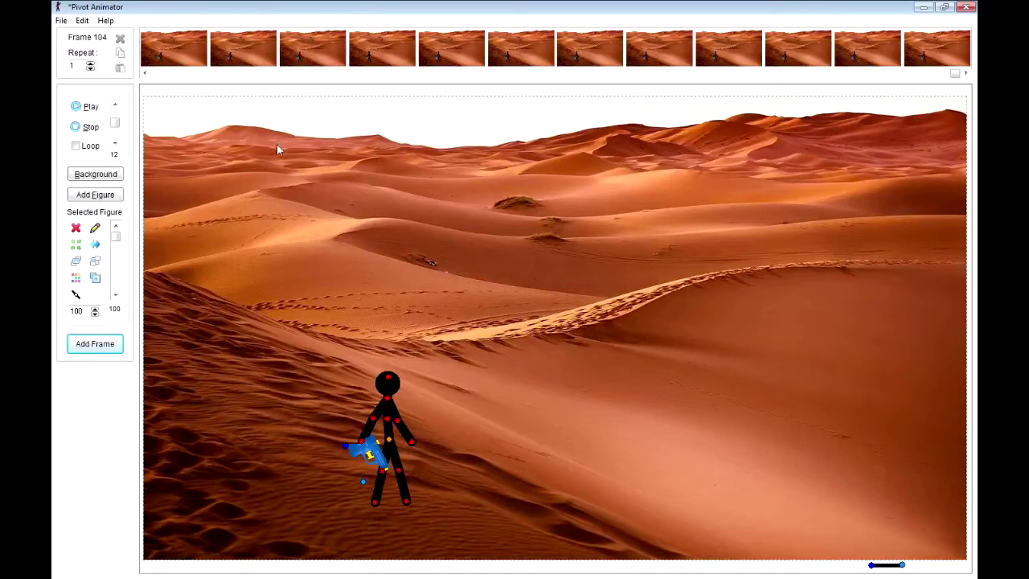
click(84, 106)
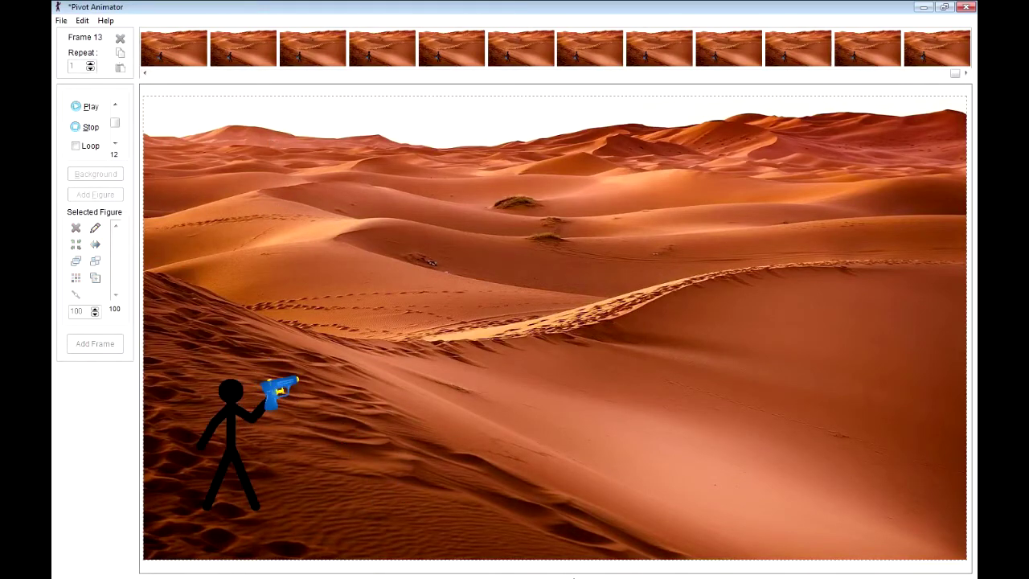